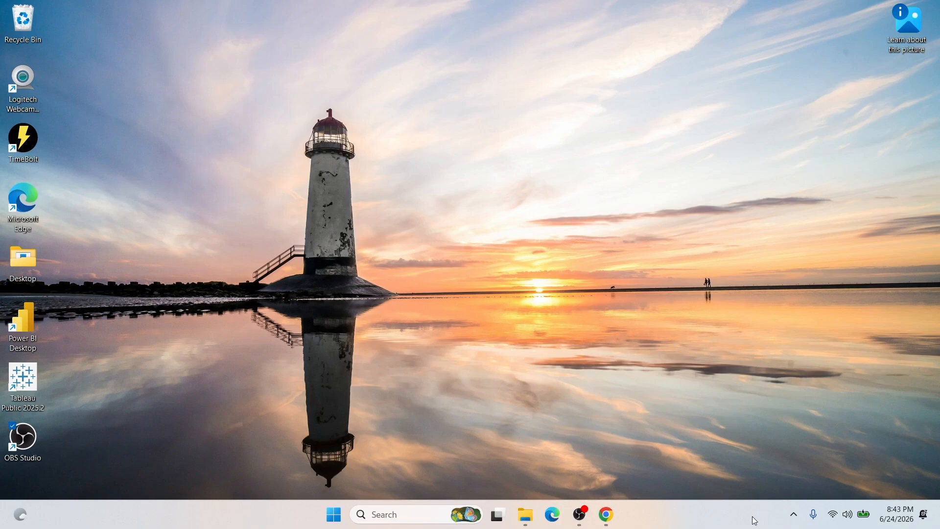
Open easymorph.com in Chrome, review the EasyMorph Desktop download page, and close the browser
{"action": "left_click", "coordinate": [616, 519]}
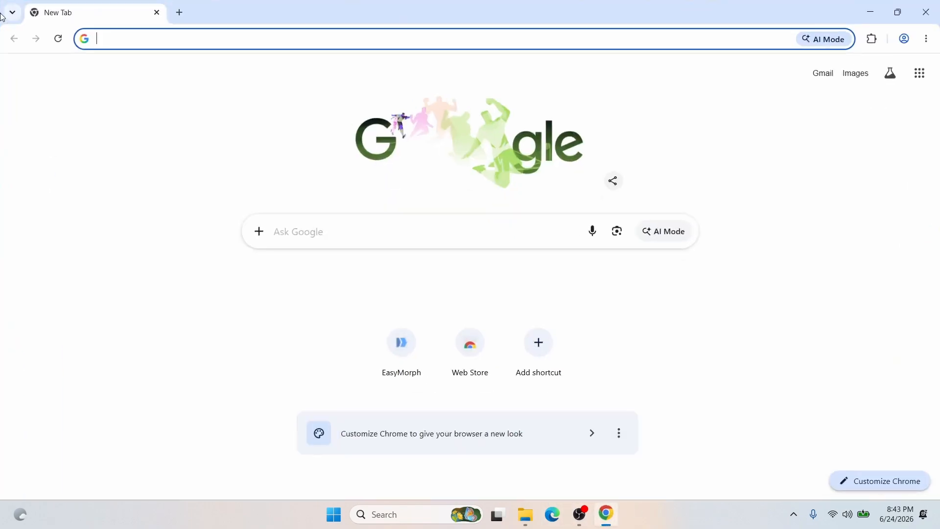
{"action": "type", "text": "easymorph.com"}
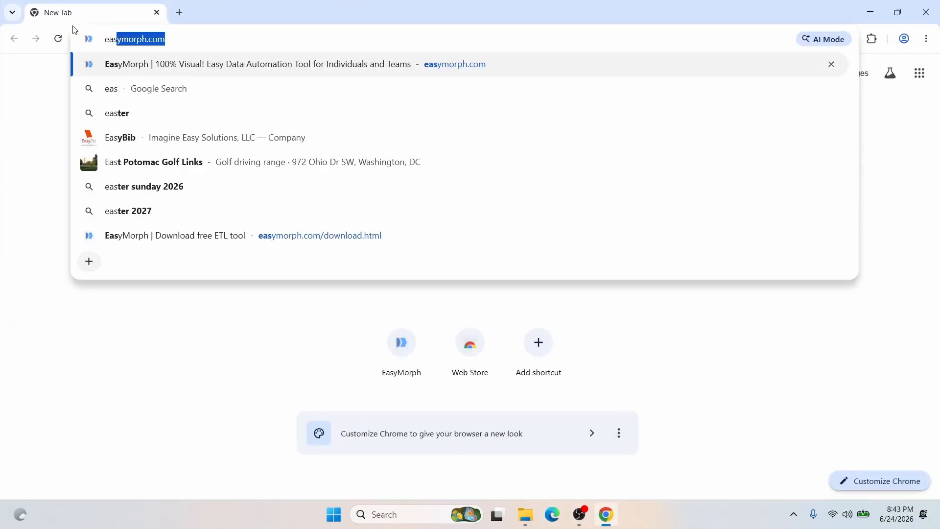
{"action": "key", "text": "Return"}
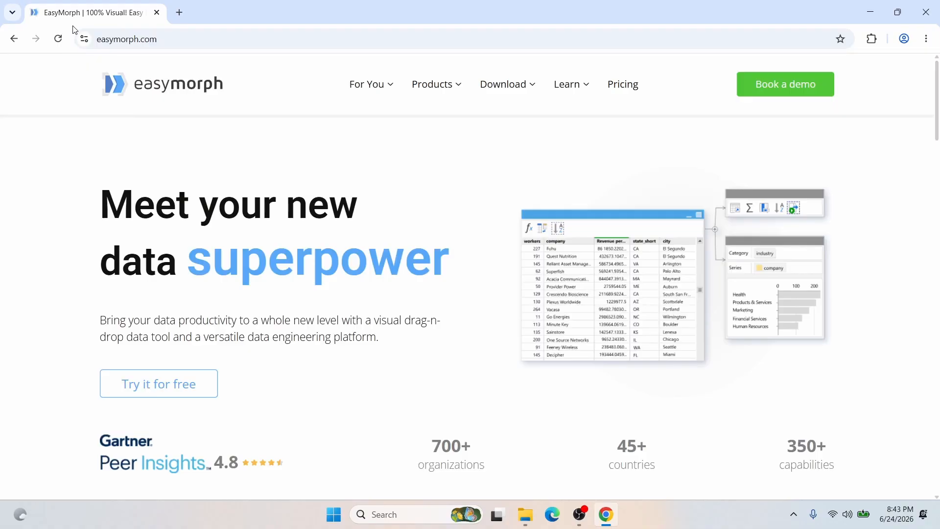
{"action": "mouse_move", "coordinate": [494, 88]}
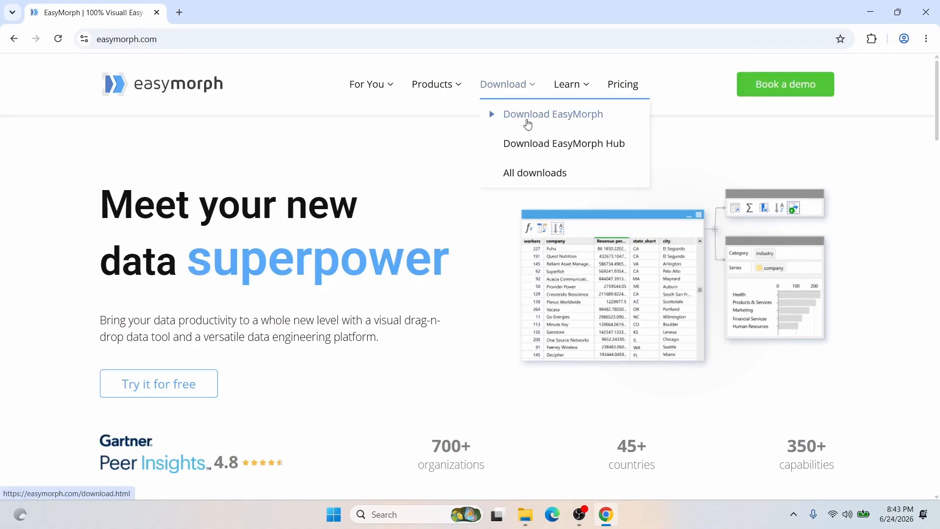
{"action": "left_click", "coordinate": [528, 123]}
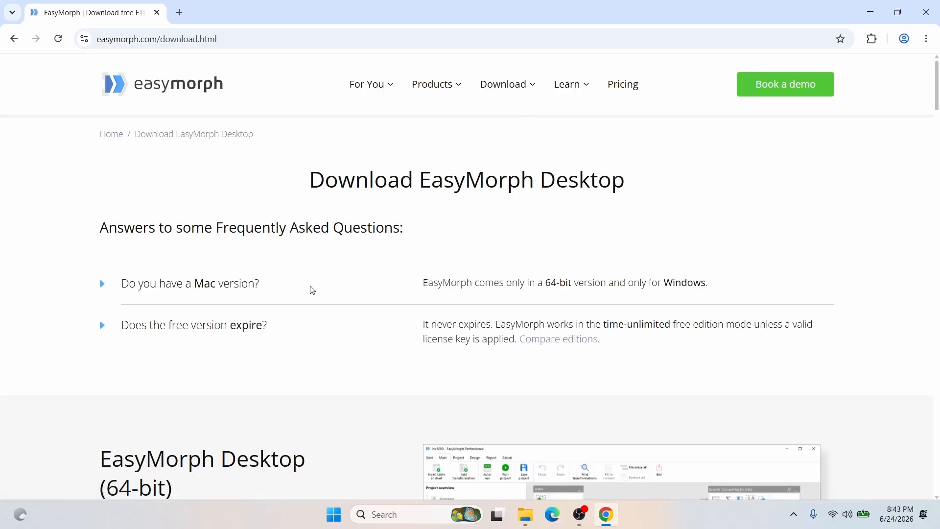
{"action": "scroll", "coordinate": [291, 348], "scroll_direction": "down", "scroll_amount": 5}
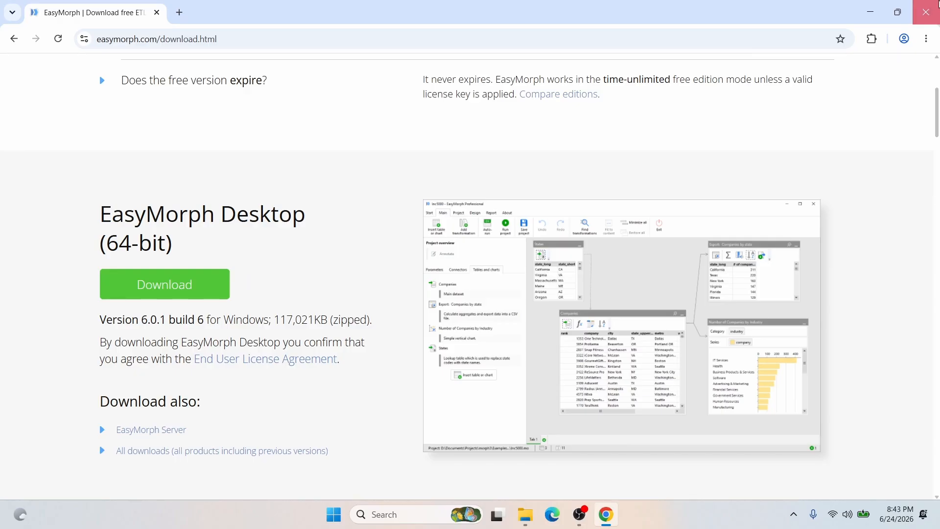
{"action": "left_click", "coordinate": [938, 4]}
Examine the CSV files inside the csv_files folder in Downloads using File Explorer, and close the window
{"action": "mouse_move", "coordinate": [548, 504]}
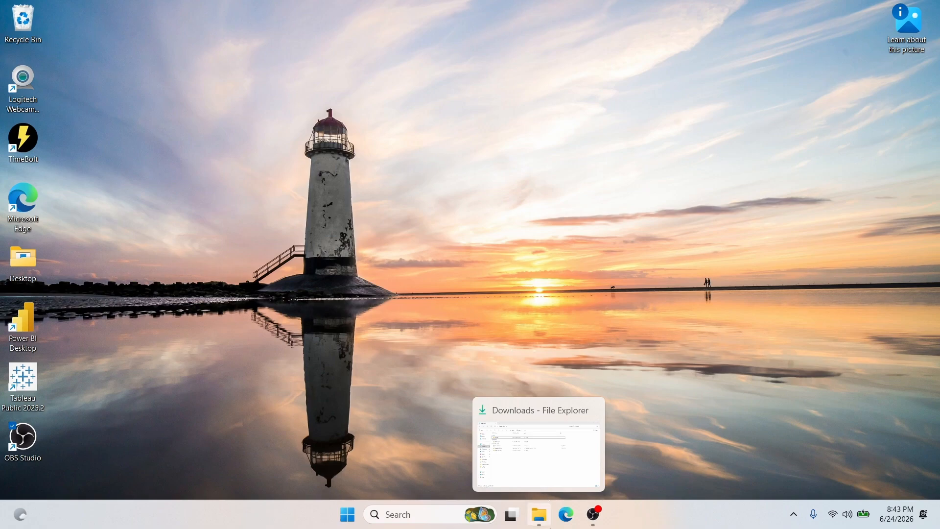
{"action": "left_click", "coordinate": [539, 514]}
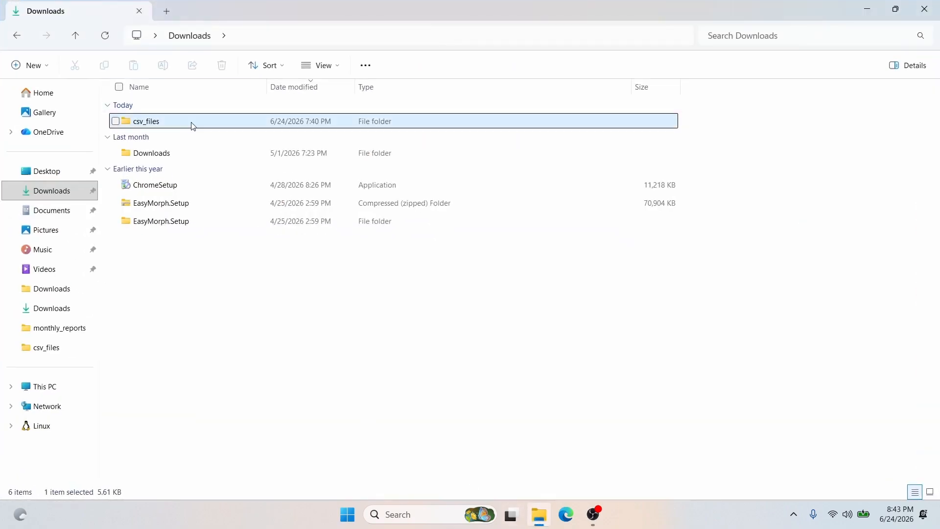
{"action": "double_click", "coordinate": [193, 123]}
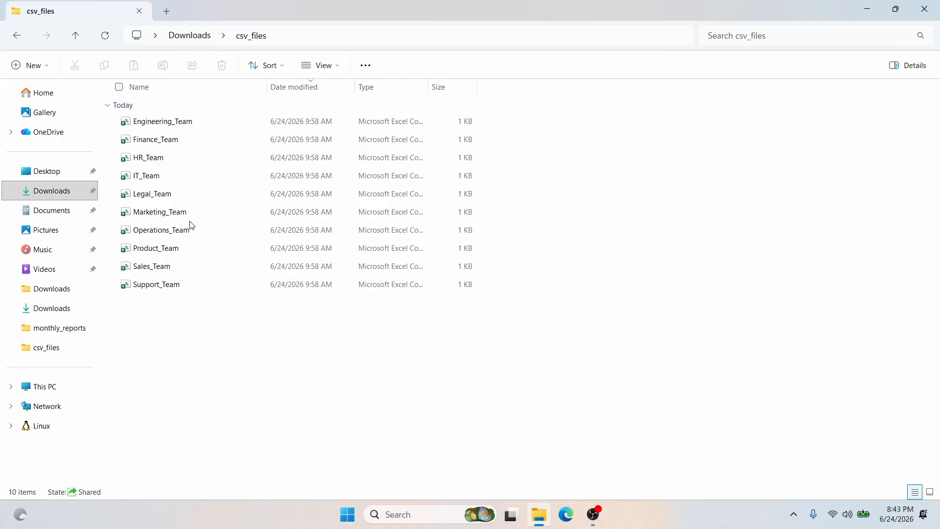
{"action": "left_click", "coordinate": [925, 9]}
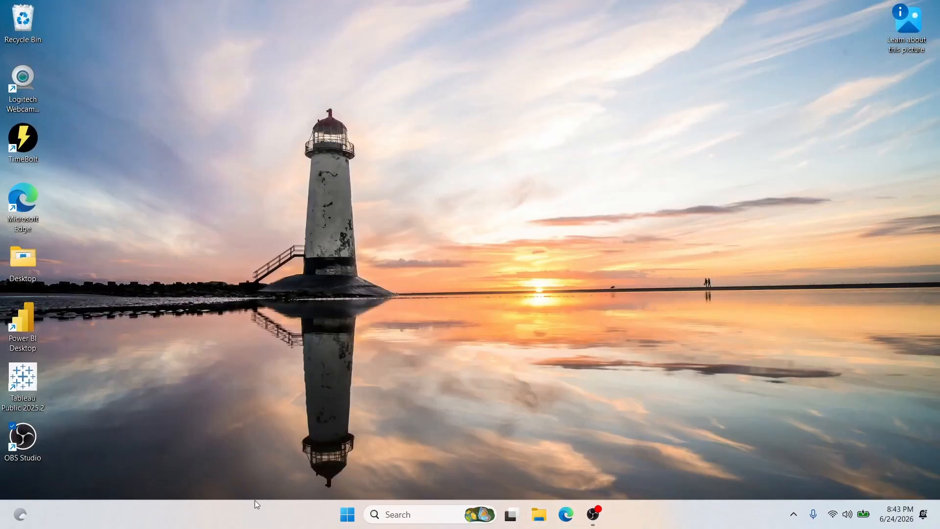
Launch EasyMorph and create a new blank project
{"action": "left_click", "coordinate": [434, 514]}
{"action": "type", "text": "easyMorph"}
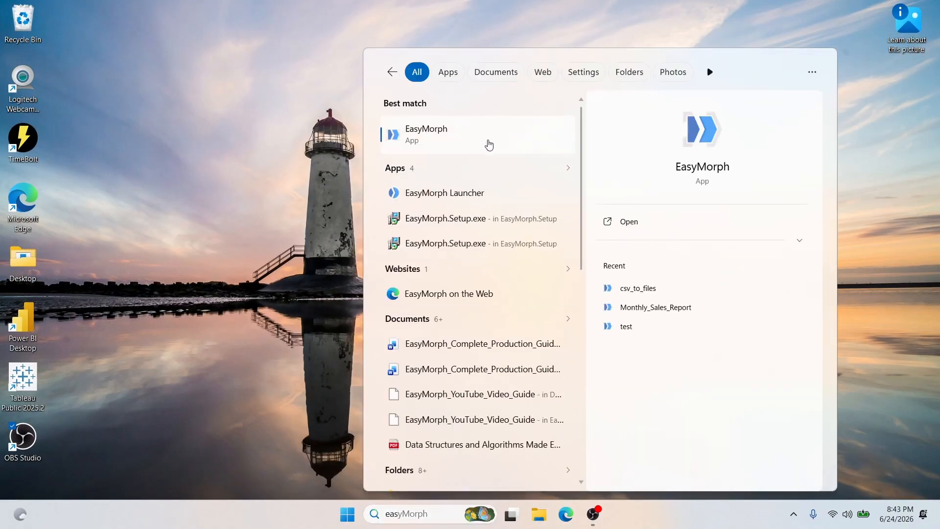
{"action": "left_click", "coordinate": [487, 143]}
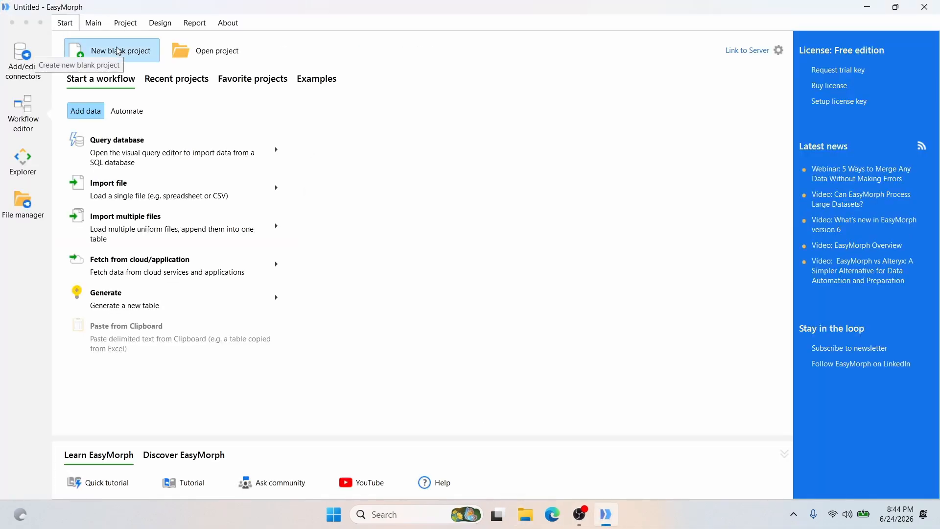
{"action": "left_click", "coordinate": [118, 51]}
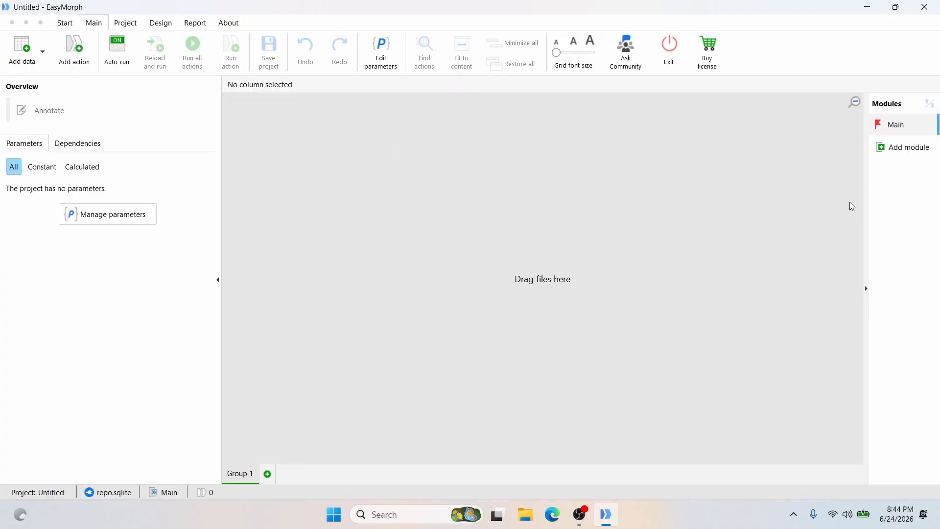
Add a second module and import the delimited text file Engineering_Team from Downloads > csv_files into it
{"action": "left_click", "coordinate": [921, 155]}
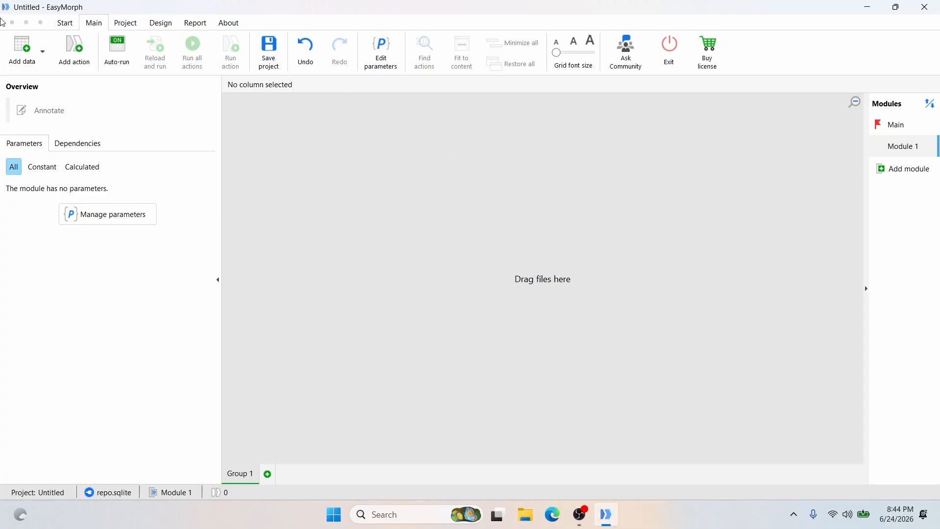
{"action": "left_click", "coordinate": [41, 54]}
{"action": "mouse_move", "coordinate": [51, 108]}
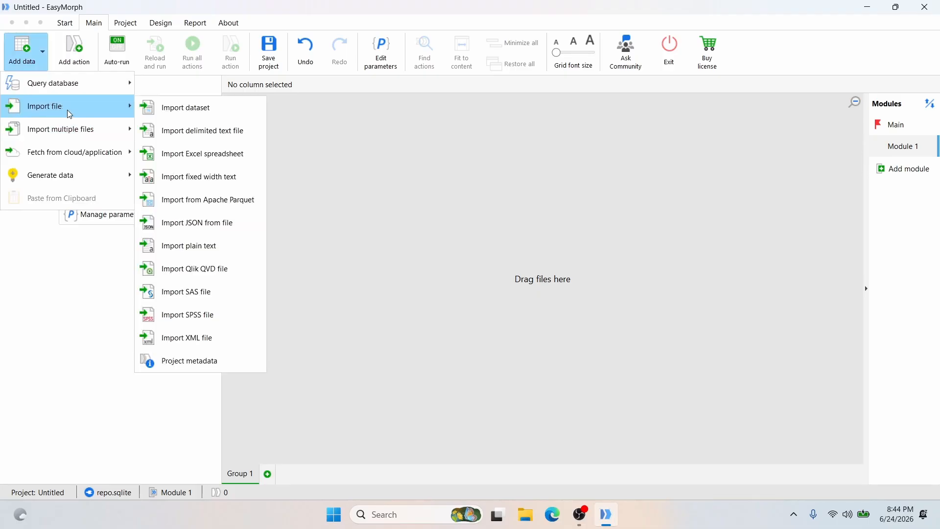
{"action": "left_click", "coordinate": [207, 132]}
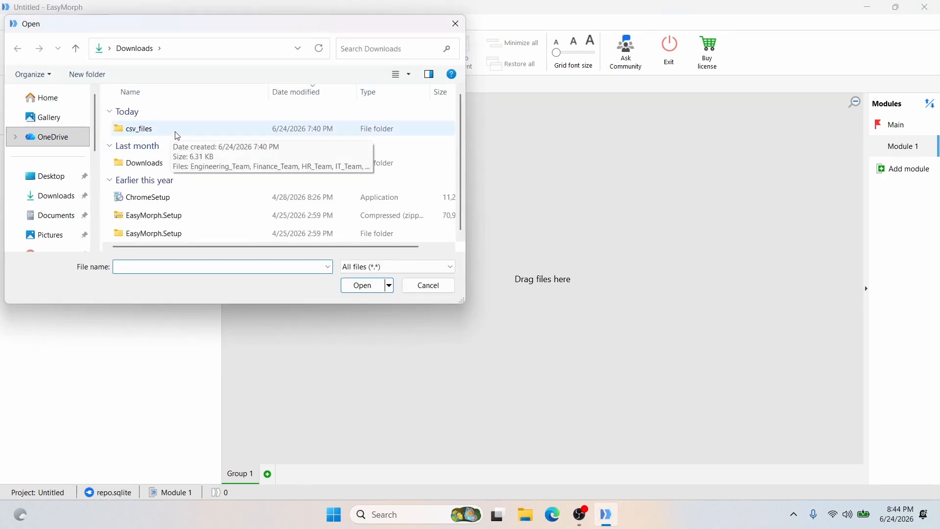
{"action": "double_click", "coordinate": [177, 135]}
{"action": "left_click", "coordinate": [176, 129]}
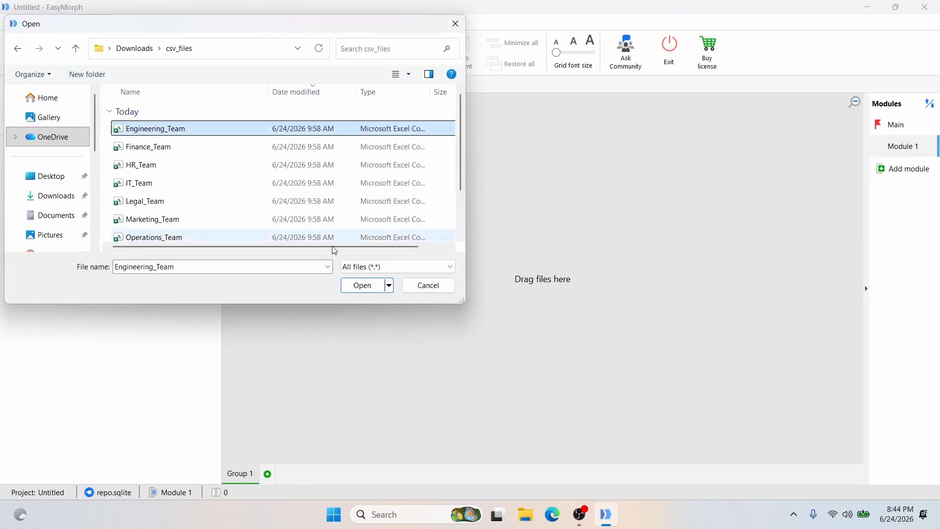
{"action": "left_click", "coordinate": [363, 285]}
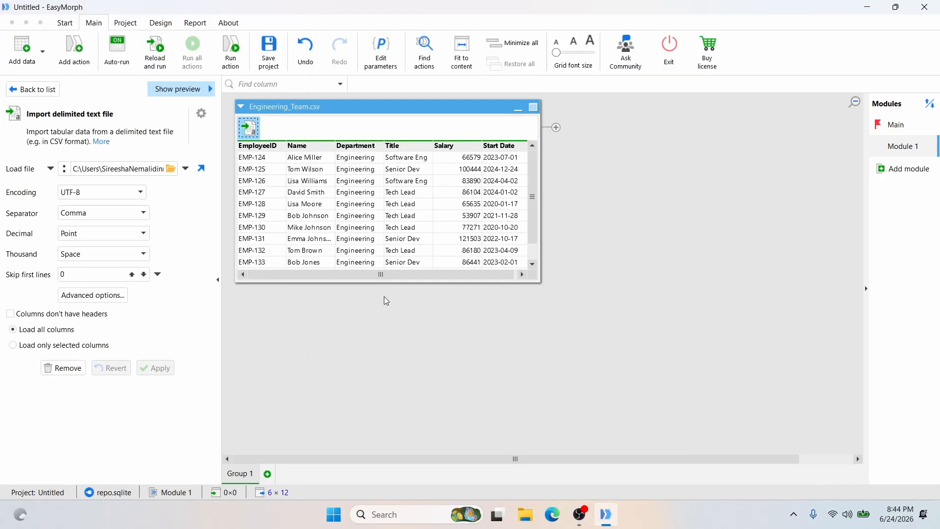
Add a folder path parameter to the module with the value "test"
{"action": "left_click", "coordinate": [318, 349]}
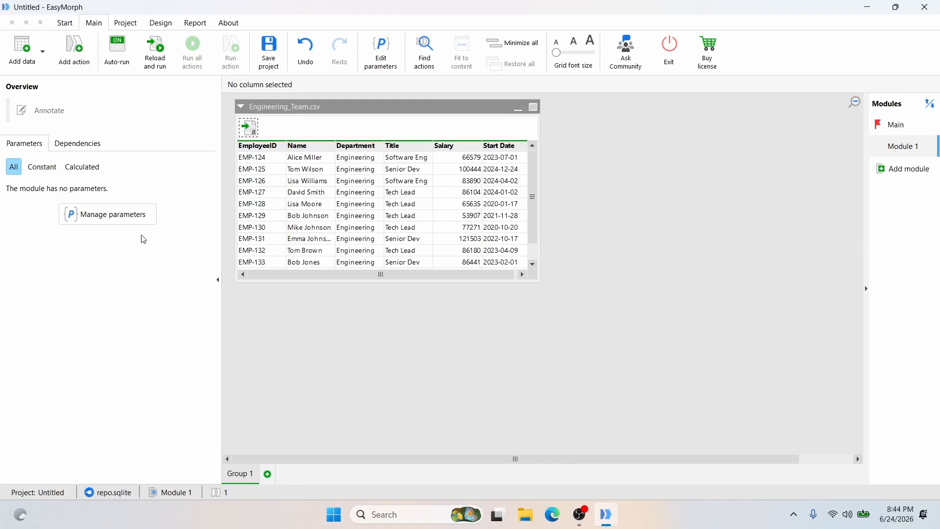
{"action": "left_click", "coordinate": [125, 217]}
{"action": "left_click", "coordinate": [433, 148]}
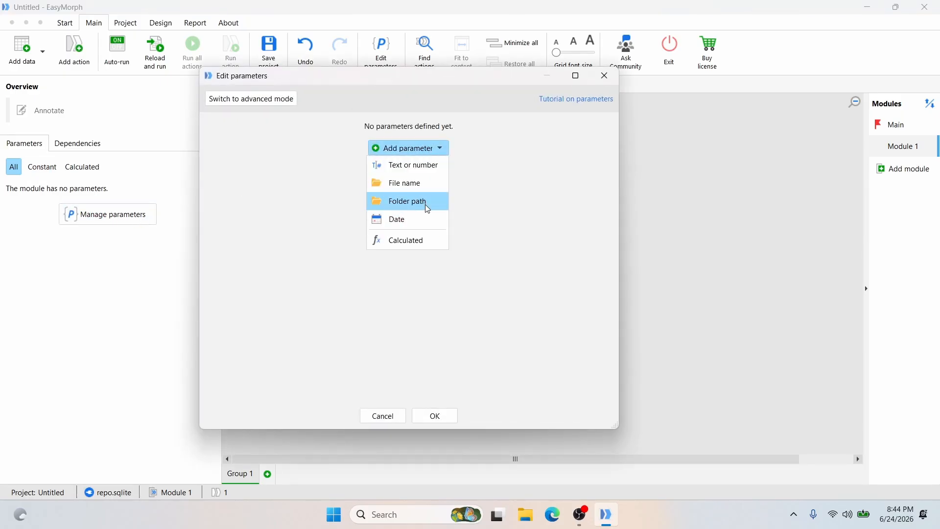
{"action": "left_click", "coordinate": [428, 202]}
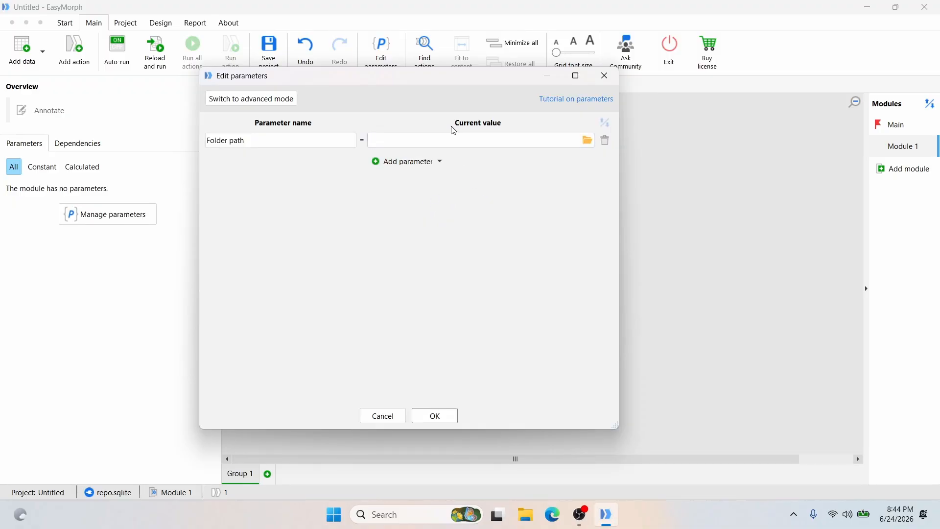
{"action": "type", "text": "test"}
{"action": "left_click", "coordinate": [441, 417]}
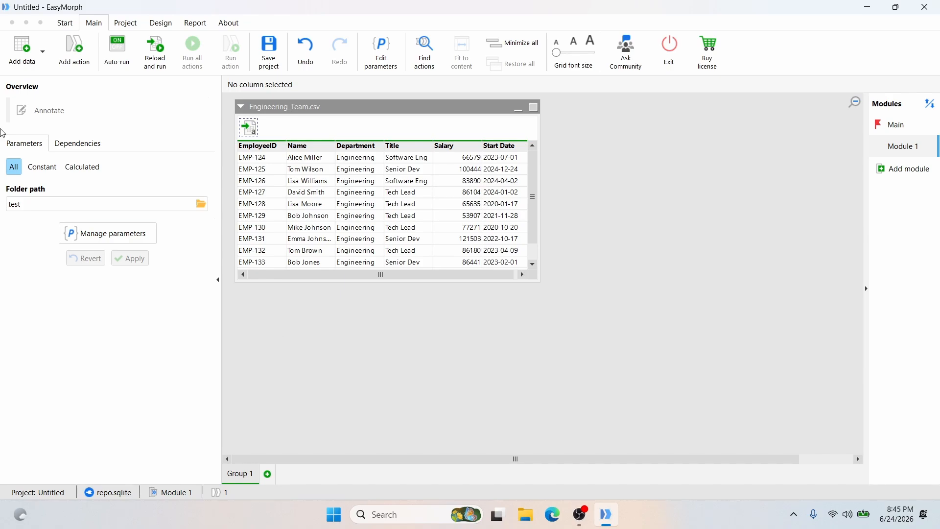
Add an Export into Excel file action after the import in the Engineering_Team table
{"action": "key", "text": "ctrl+q"}
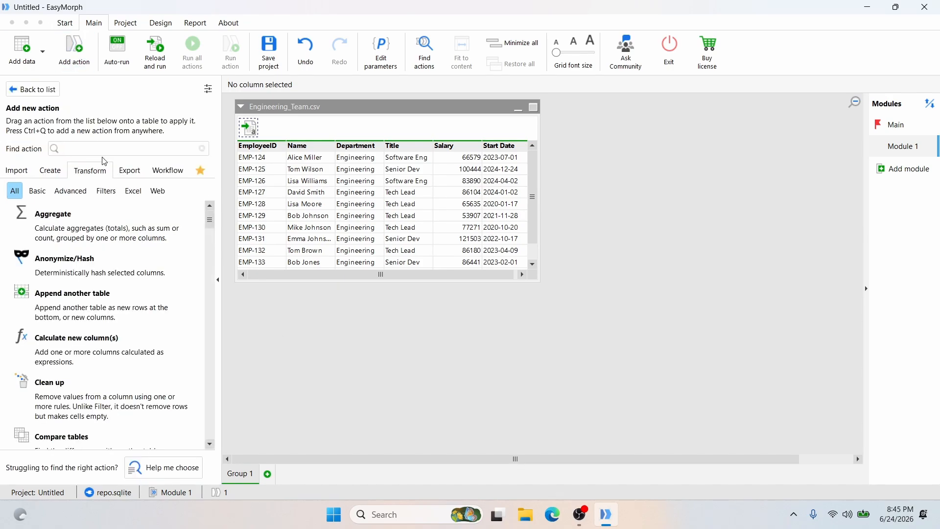
{"action": "type", "text": "export int"}
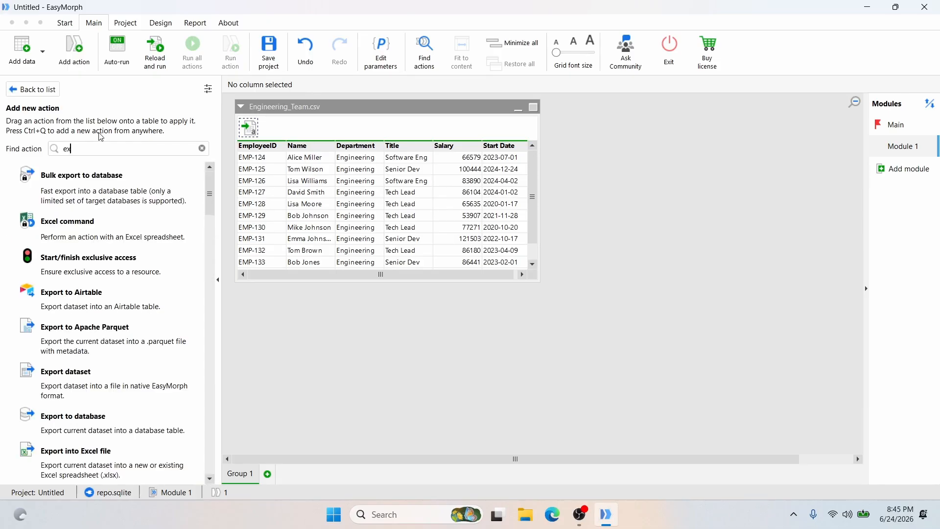
{"action": "type", "text": "o exce"}
{"action": "mouse_move", "coordinate": [64, 180]}
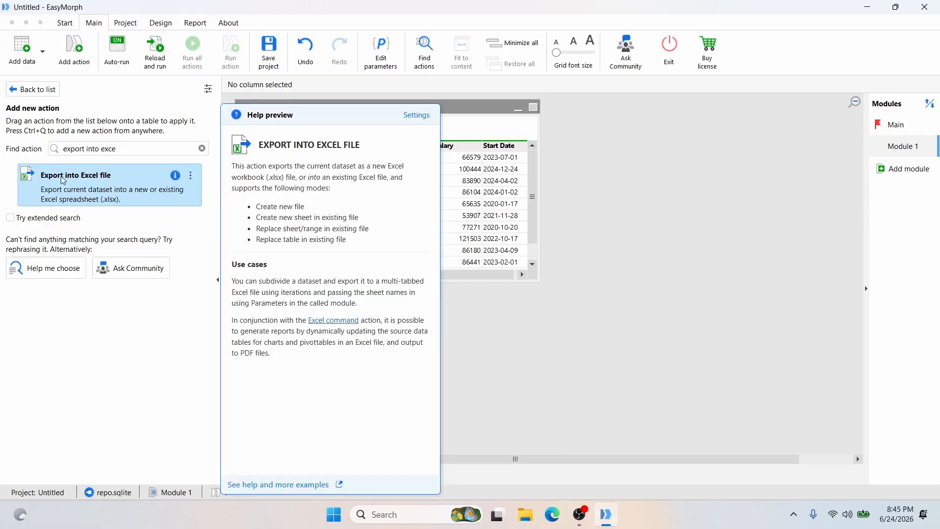
{"action": "double_click", "coordinate": [64, 180]}
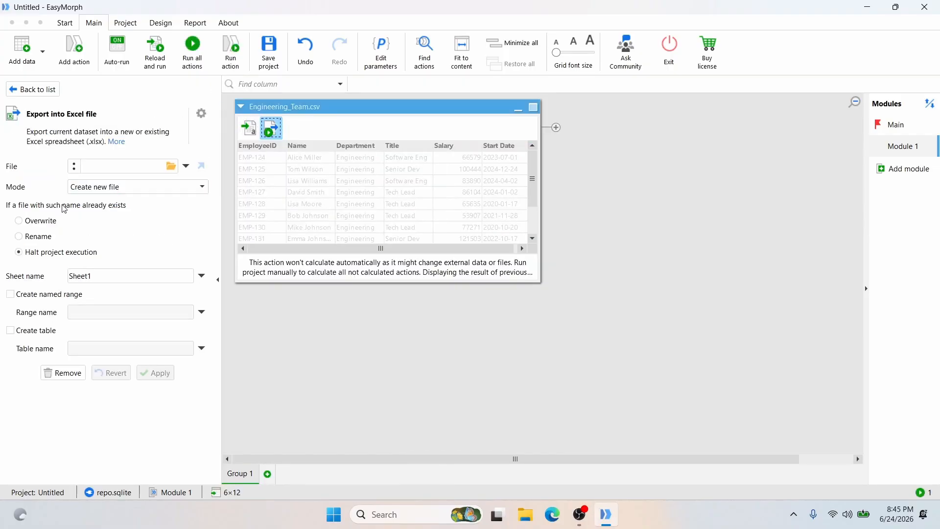
Add a file name parameter to the module with the value "data"
{"action": "left_click", "coordinate": [308, 304]}
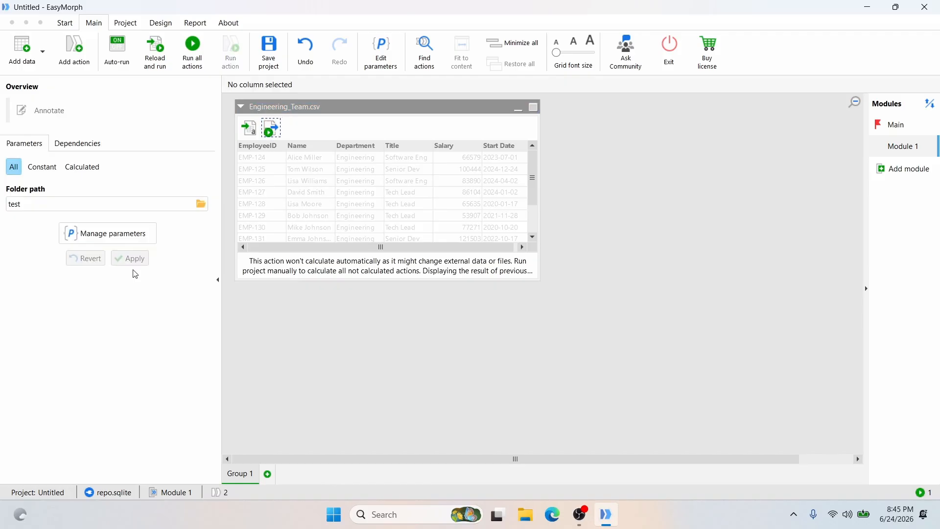
{"action": "left_click", "coordinate": [88, 233]}
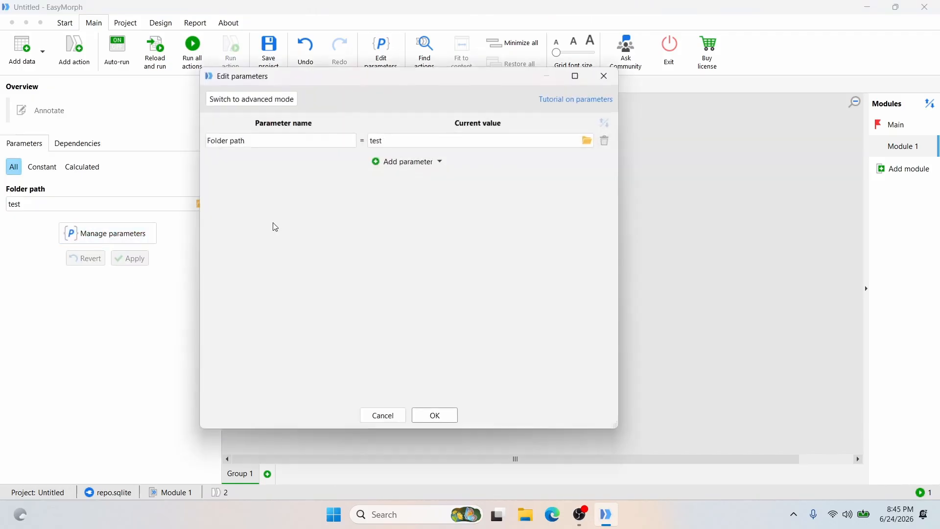
{"action": "left_click", "coordinate": [421, 162]}
{"action": "left_click", "coordinate": [422, 197]}
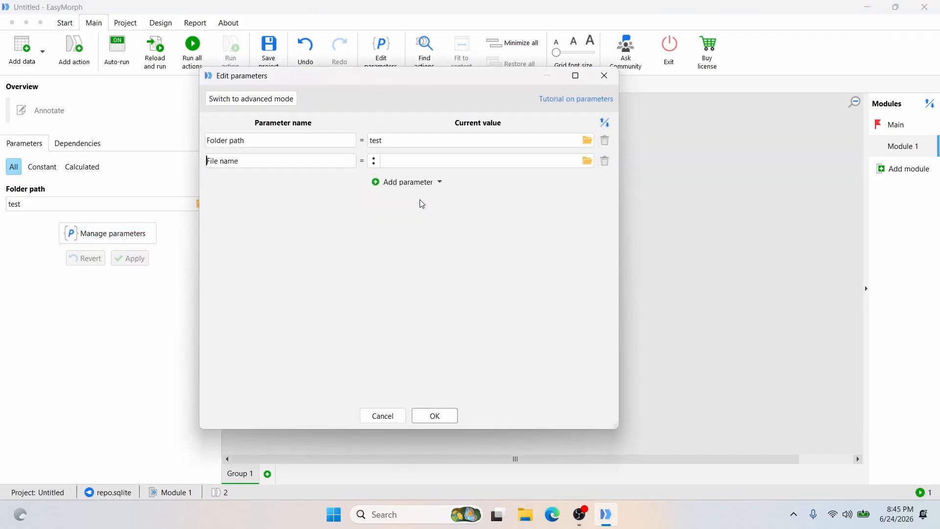
{"action": "left_click", "coordinate": [457, 162]}
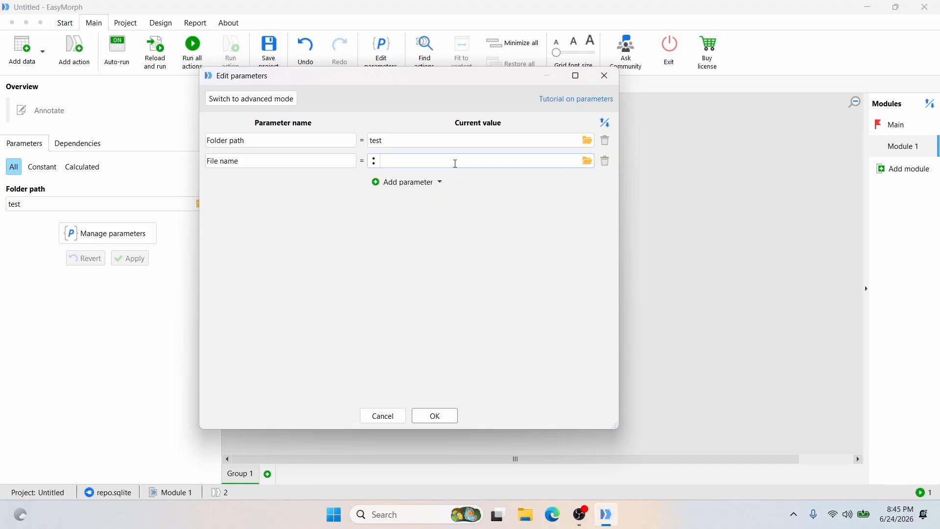
{"action": "type", "text": "data"}
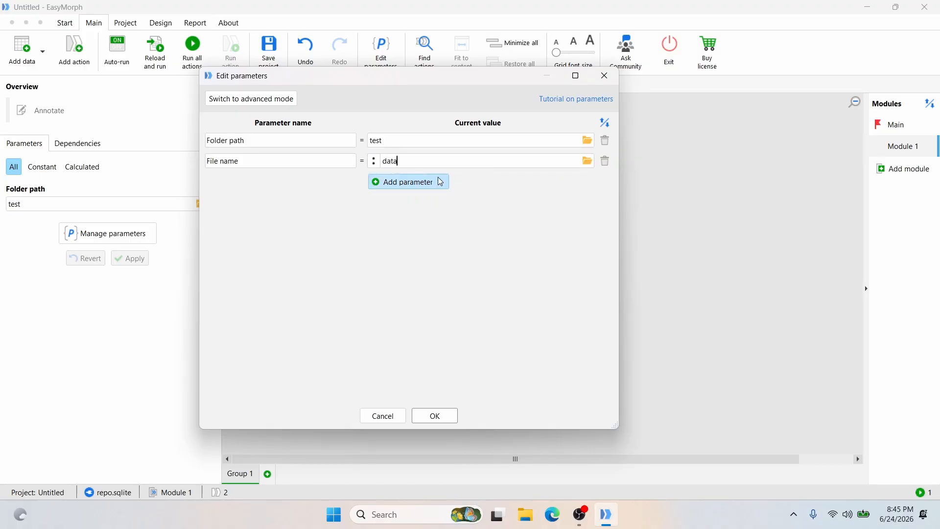
{"action": "left_click", "coordinate": [433, 416]}
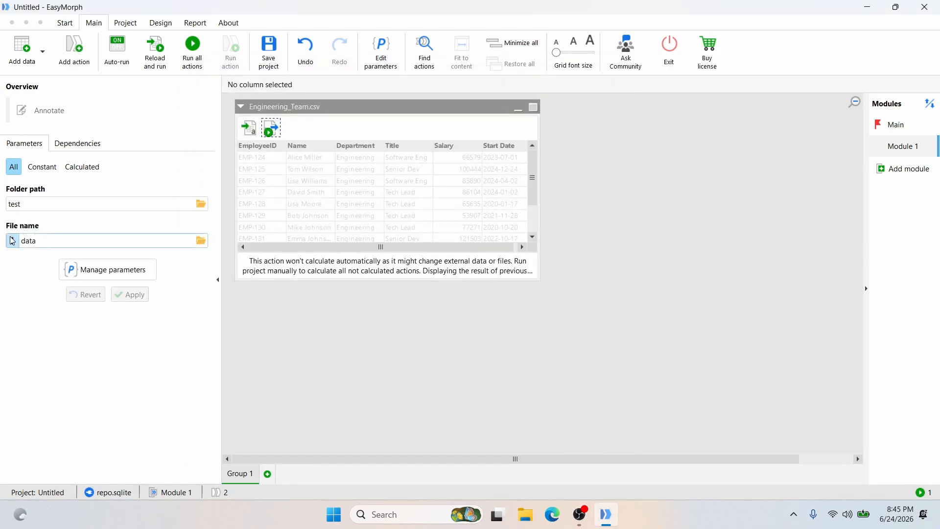
Set the Excel export's target file to the File name parameter and make it overwrite an existing file of the same name
{"action": "left_click", "coordinate": [271, 129]}
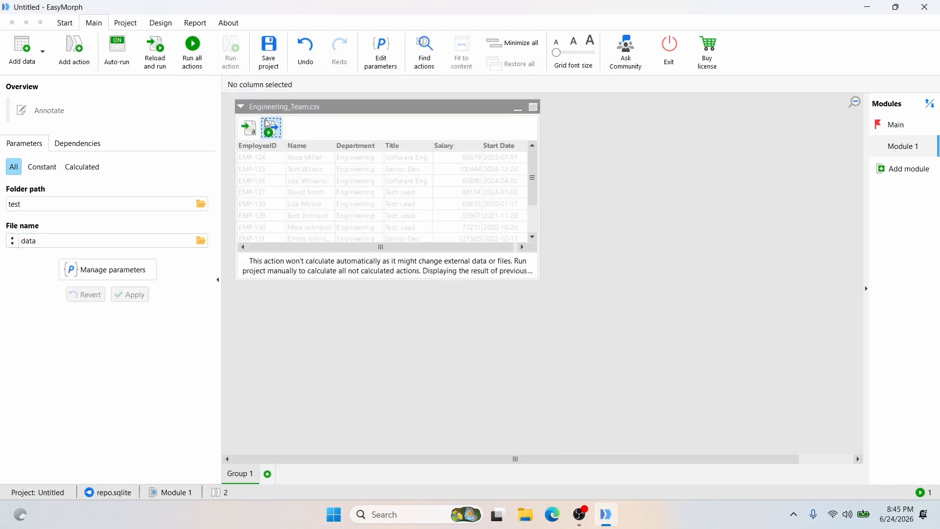
{"action": "left_click", "coordinate": [186, 166]}
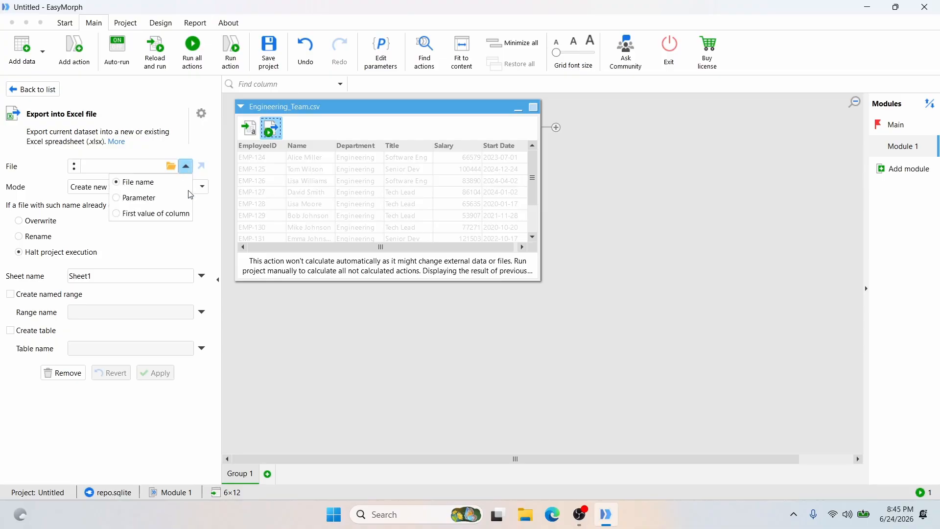
{"action": "left_click", "coordinate": [150, 201]}
{"action": "left_click", "coordinate": [172, 166]}
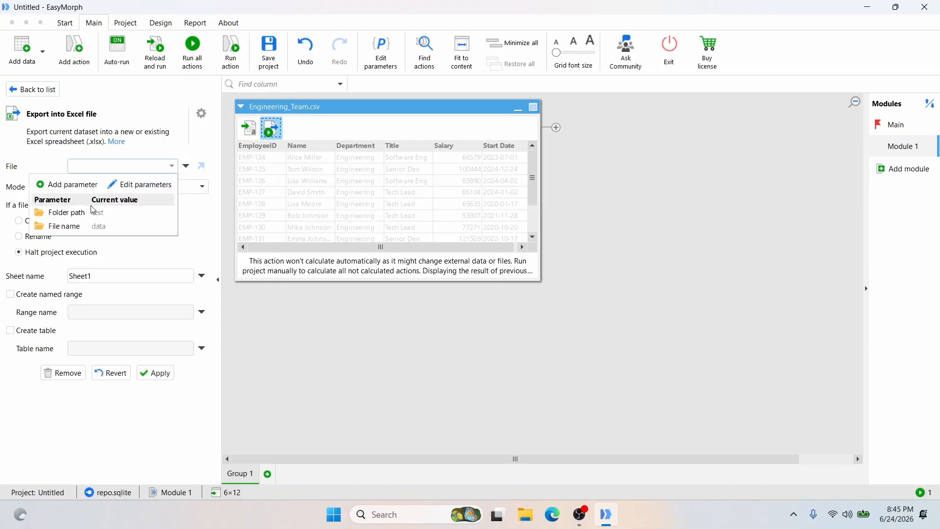
{"action": "left_click", "coordinate": [89, 226]}
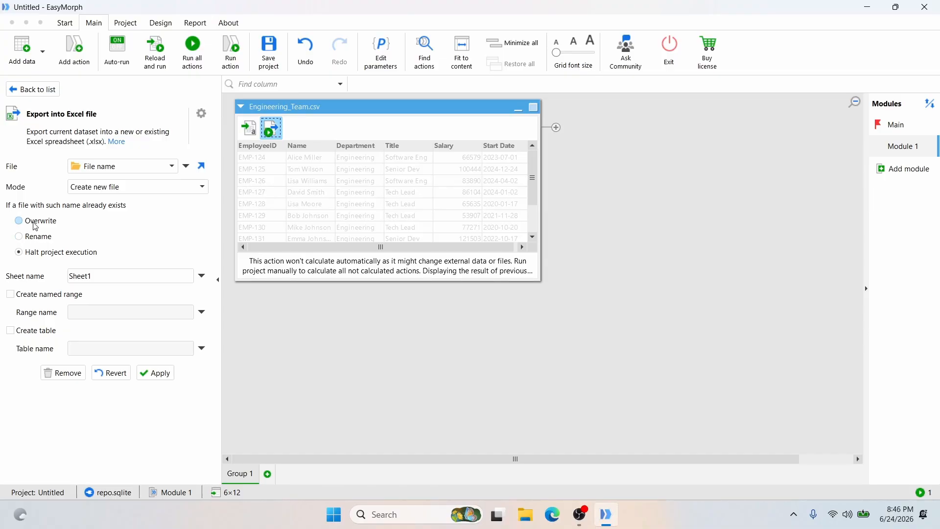
{"action": "left_click", "coordinate": [34, 223]}
{"action": "left_click", "coordinate": [157, 374]}
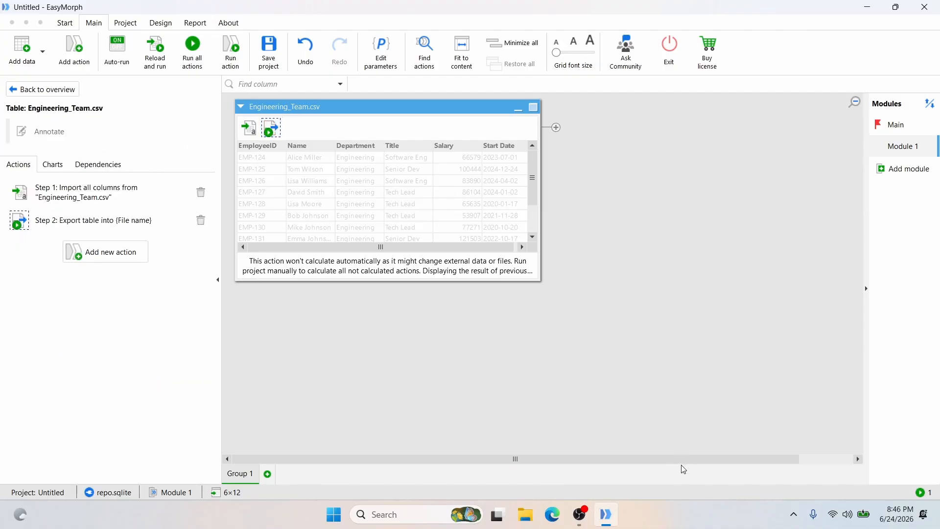
Add a List of files action as a new table in the Main module
{"action": "left_click", "coordinate": [900, 126]}
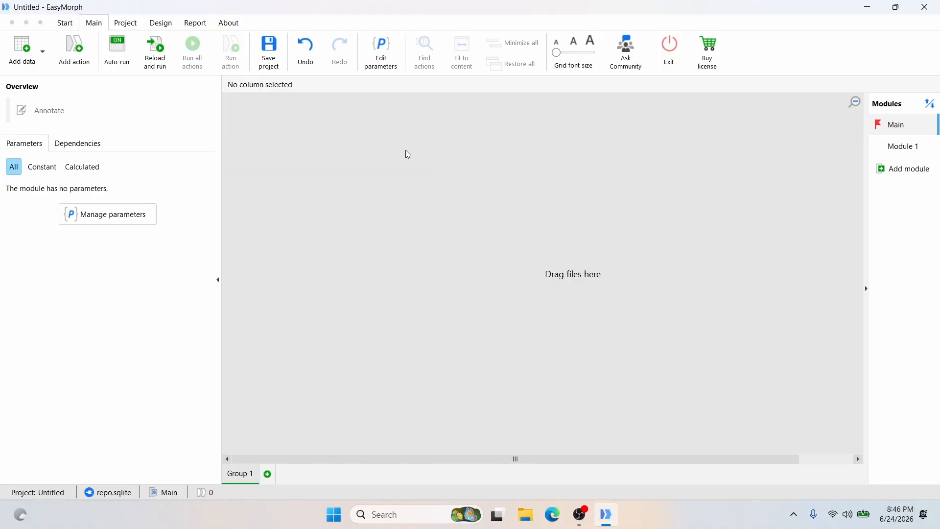
{"action": "left_click", "coordinate": [66, 53]}
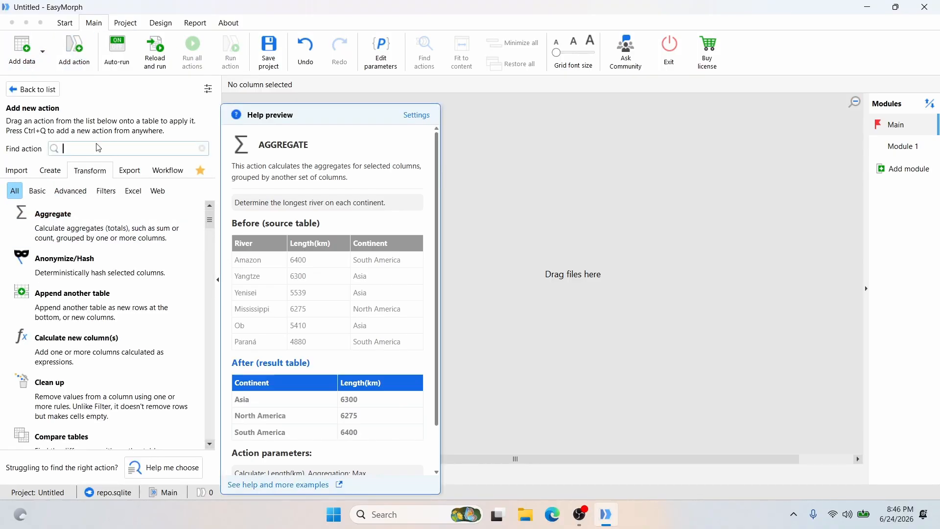
{"action": "type", "text": "list of"}
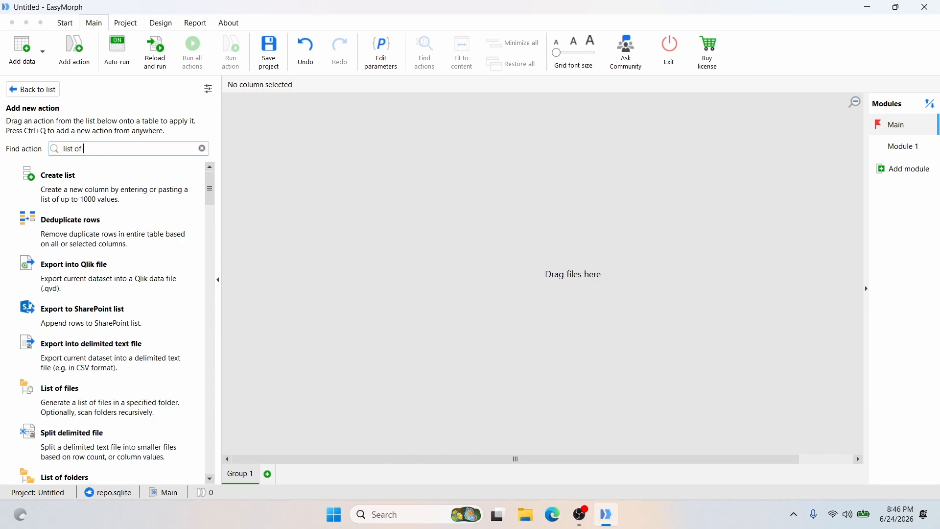
{"action": "type", "text": " files"}
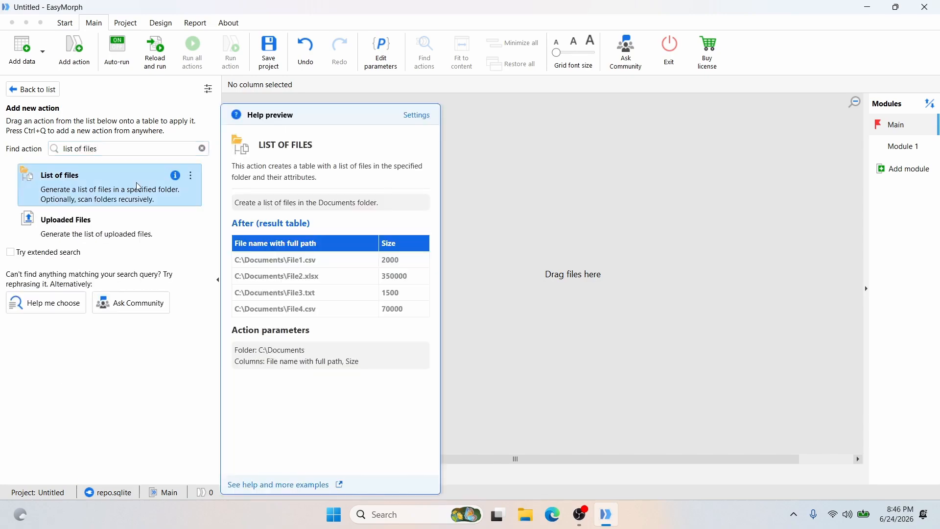
{"action": "double_click", "coordinate": [132, 185]}
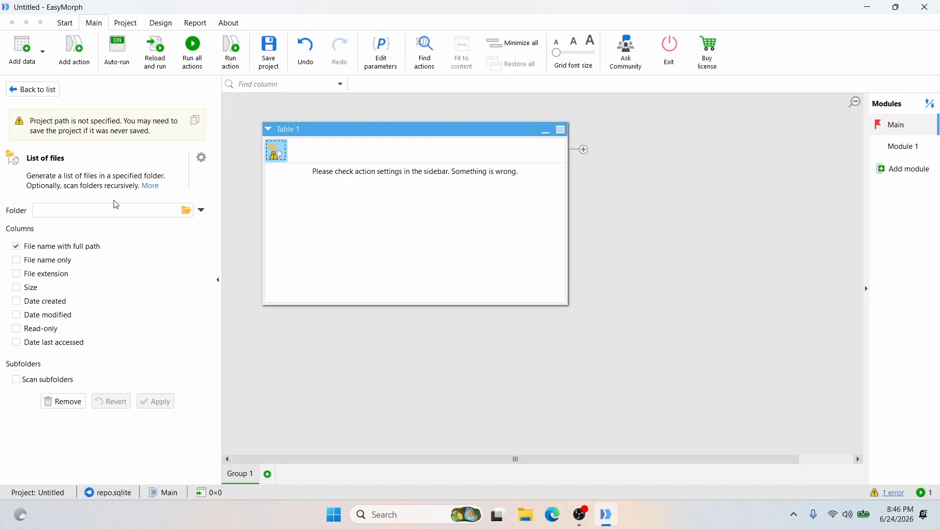
Generate the file list from the Downloads > csv_files folder and widen the full path column to fit its contents
{"action": "left_click", "coordinate": [184, 215]}
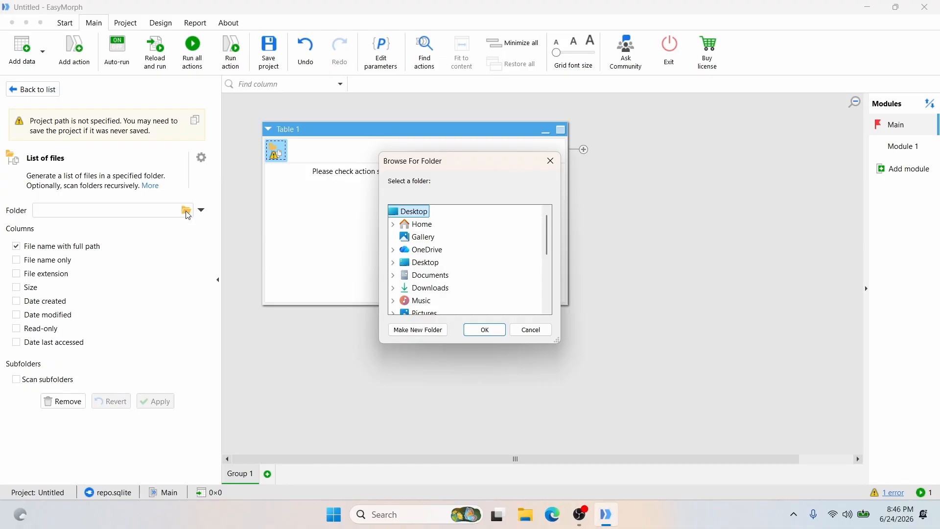
{"action": "left_click", "coordinate": [424, 288]}
{"action": "left_click", "coordinate": [431, 275]}
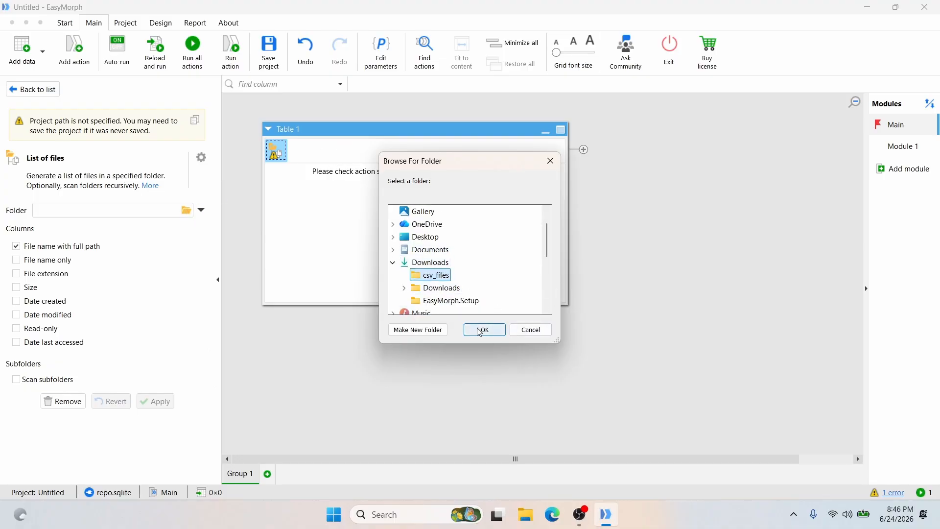
{"action": "left_click", "coordinate": [479, 330]}
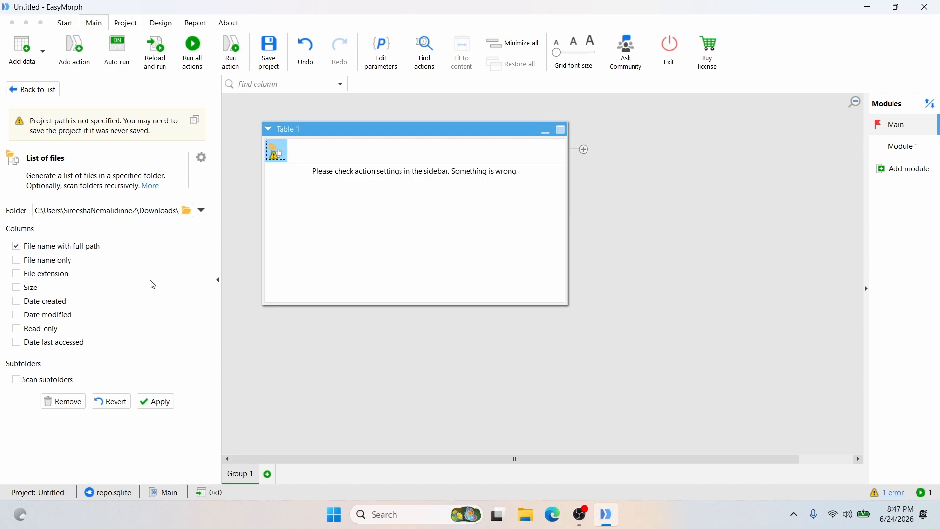
{"action": "left_click", "coordinate": [162, 403]}
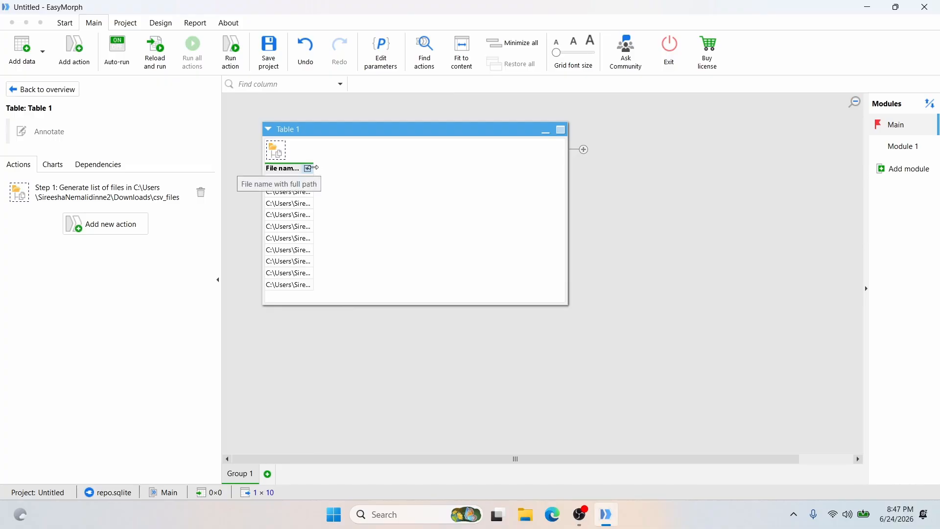
{"action": "left_click_drag", "start_coordinate": [314, 167], "coordinate": [546, 161]}
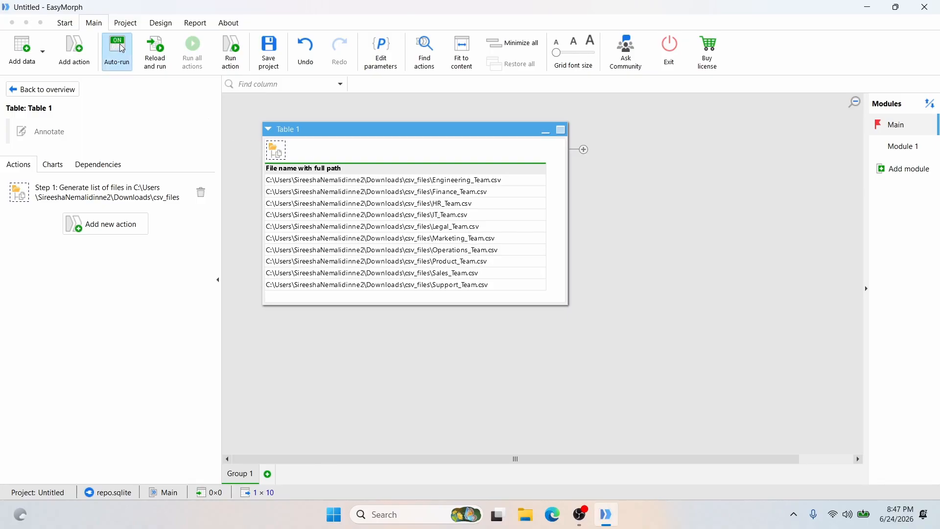
Add a Calculate new column(s) action to the file list table and name the new column csv_to_excel
{"action": "left_click", "coordinate": [86, 59]}
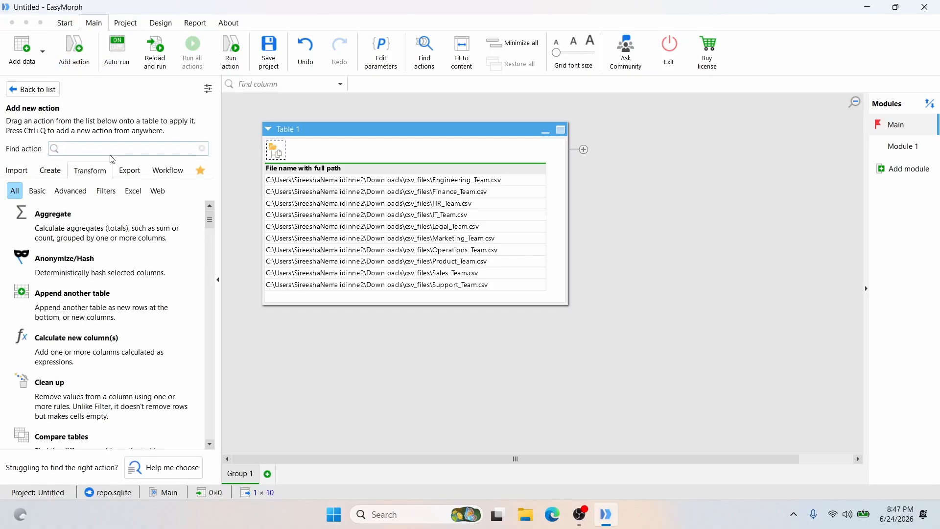
{"action": "type", "text": "calcu;"}
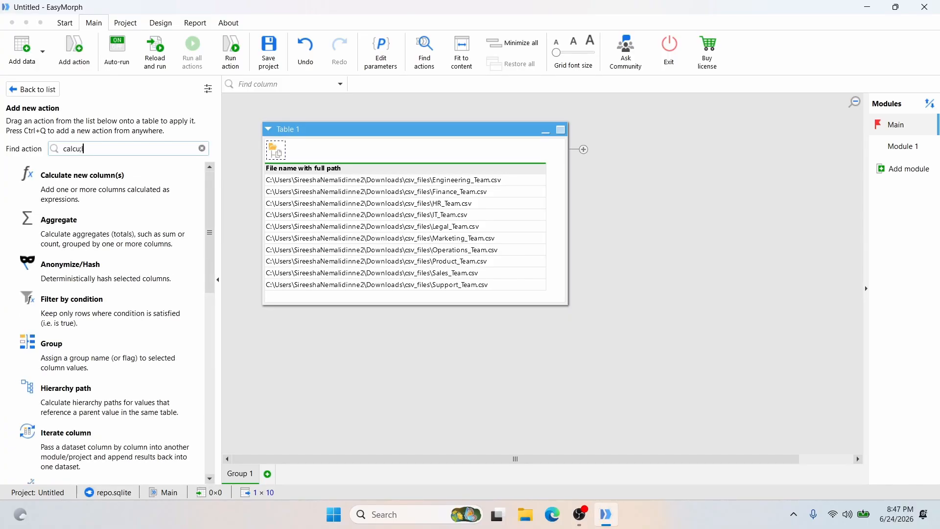
{"action": "type", "text": "l"}
{"action": "key", "text": "BackSpace"}
{"action": "key", "text": "BackSpace"}
{"action": "left_click", "coordinate": [97, 181]}
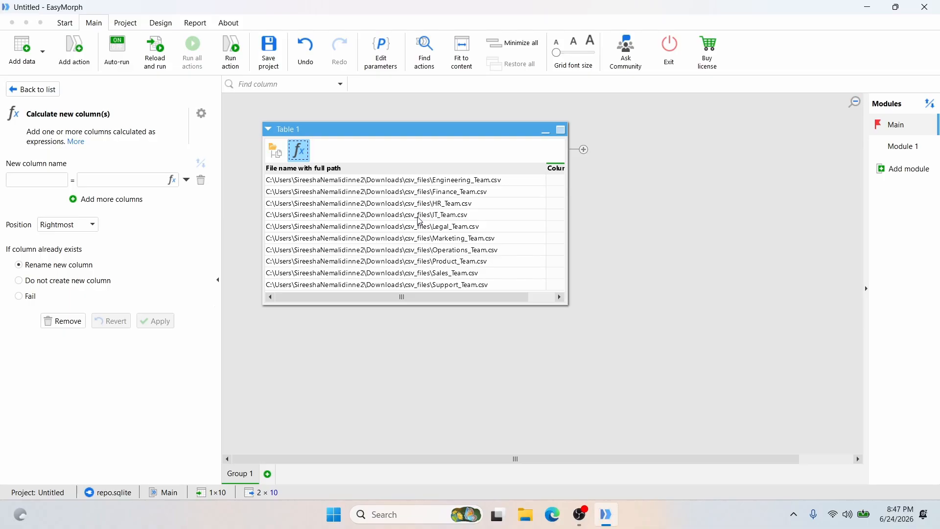
{"action": "left_click", "coordinate": [32, 180]}
{"action": "type", "text": "csv"}
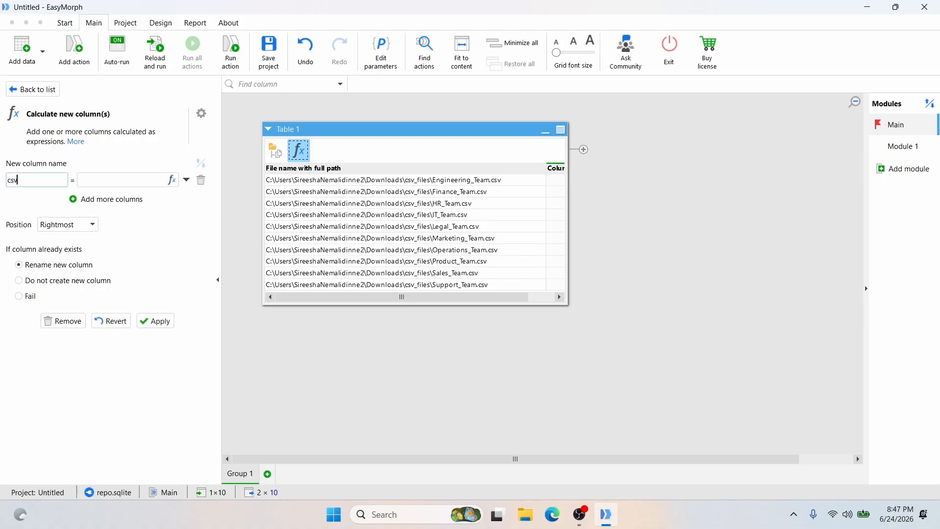
{"action": "type", "text": "_to_excel"}
Define the csv_to_excel expression as filename([File name with full path]) & ".xlsx" and apply it
{"action": "left_click", "coordinate": [172, 181]}
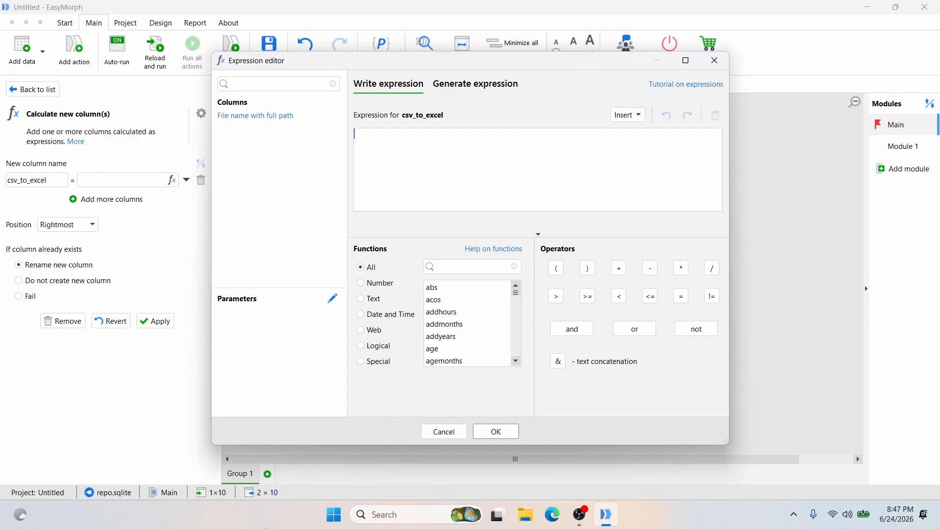
{"action": "left_click", "coordinate": [465, 267]}
{"action": "type", "text": "file"}
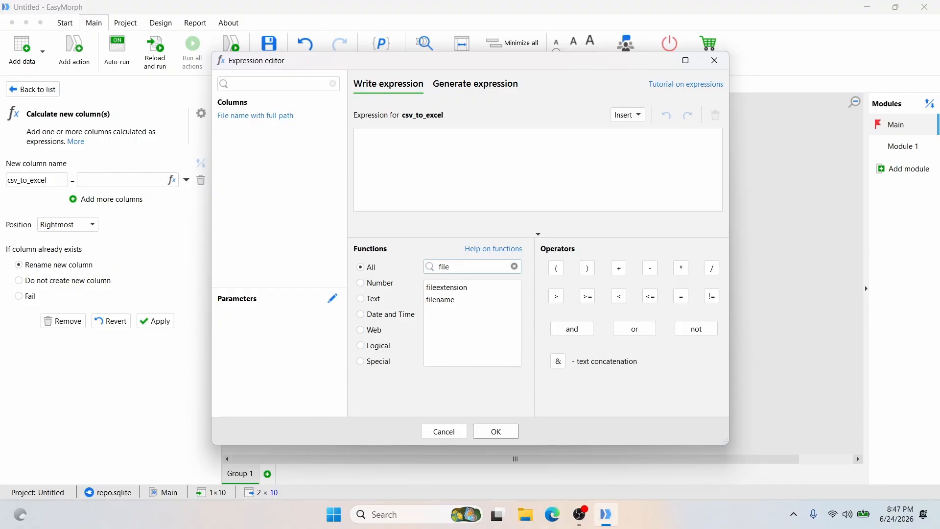
{"action": "left_click", "coordinate": [455, 299]}
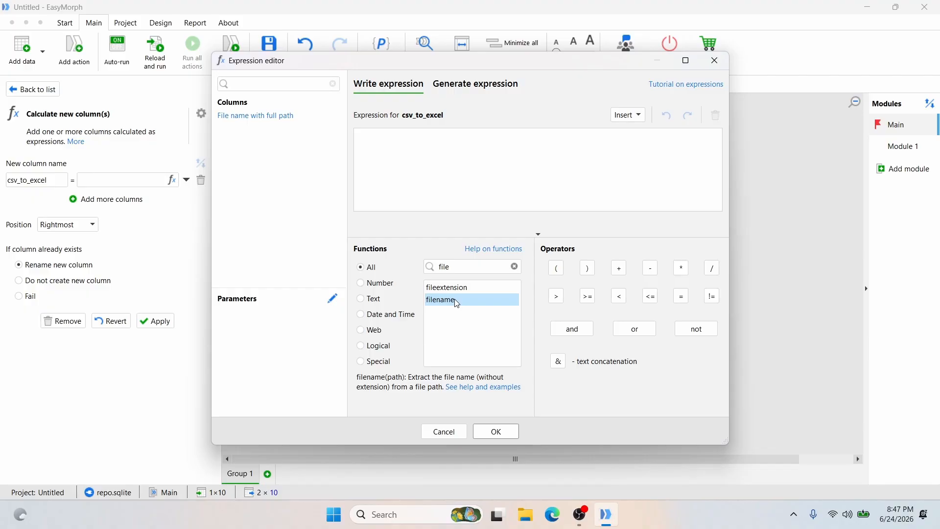
{"action": "double_click", "coordinate": [457, 302]}
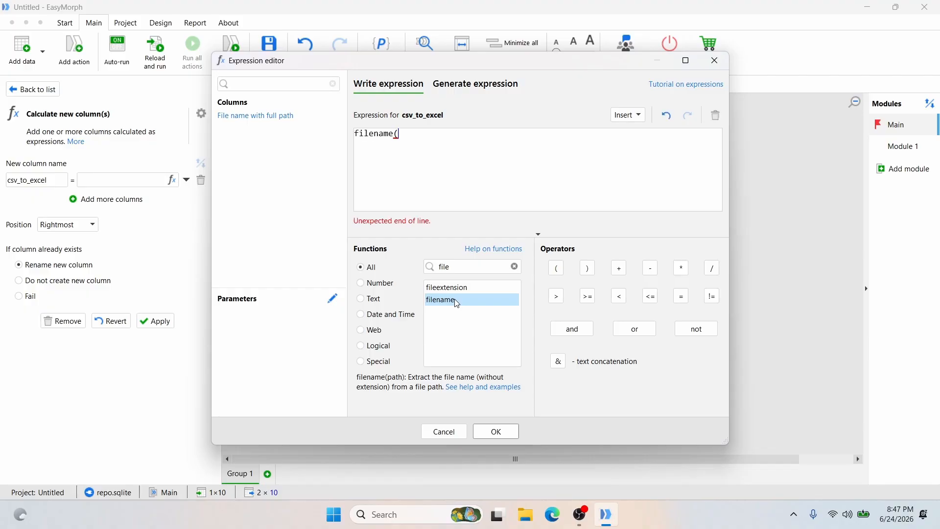
{"action": "left_click", "coordinate": [257, 117]}
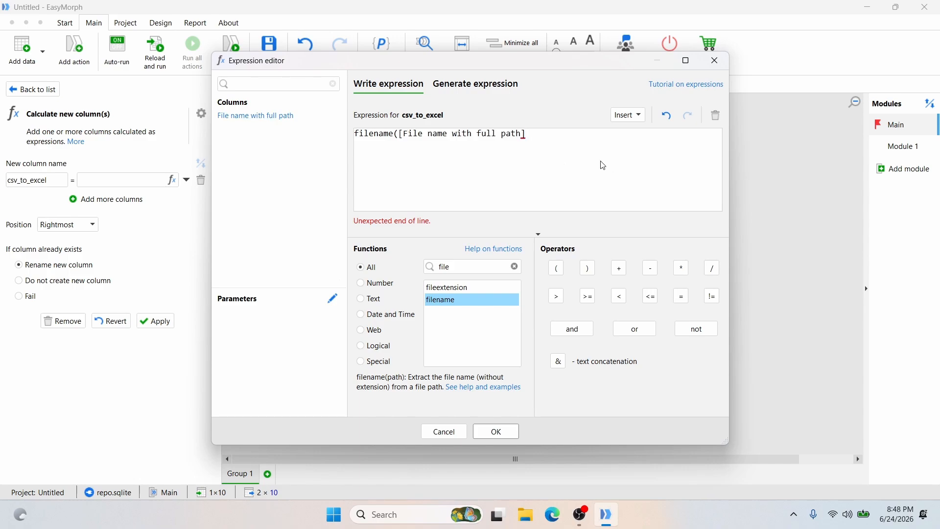
{"action": "type", "text": ")"}
{"action": "left_click", "coordinate": [558, 361]}
{"action": "type", "text": "\"."}
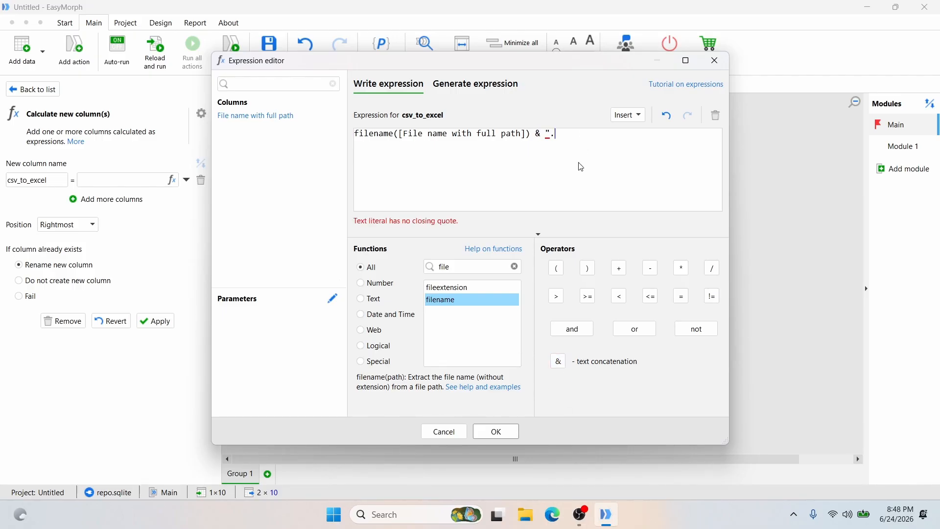
{"action": "type", "text": "xlsx\""}
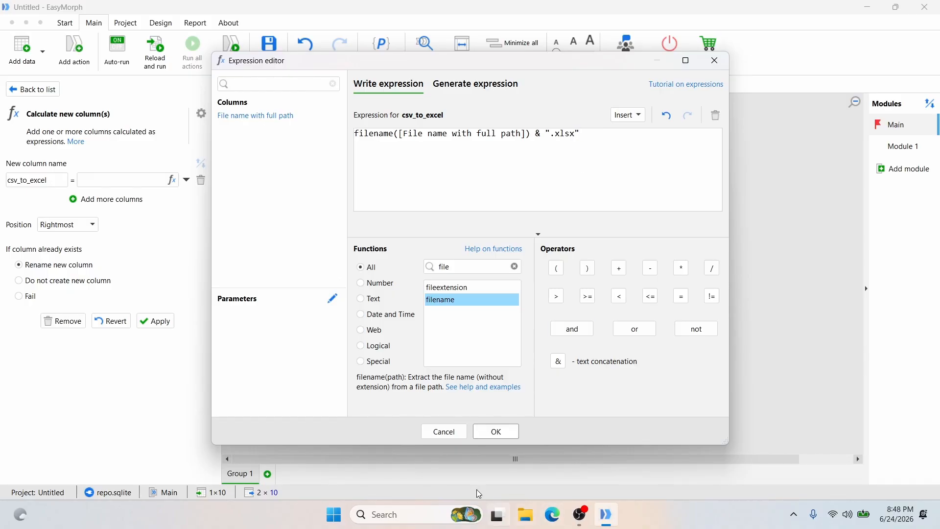
{"action": "mouse_move", "coordinate": [497, 514]}
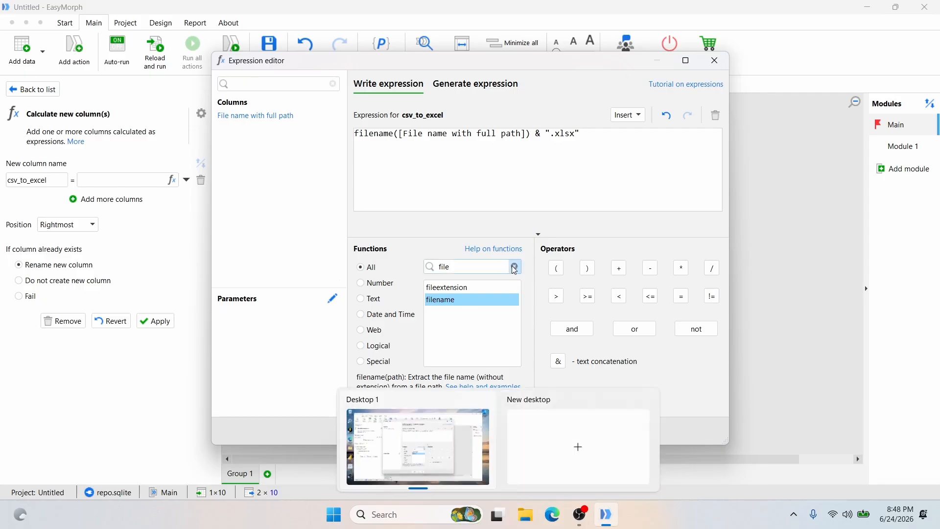
{"action": "left_click", "coordinate": [495, 430]}
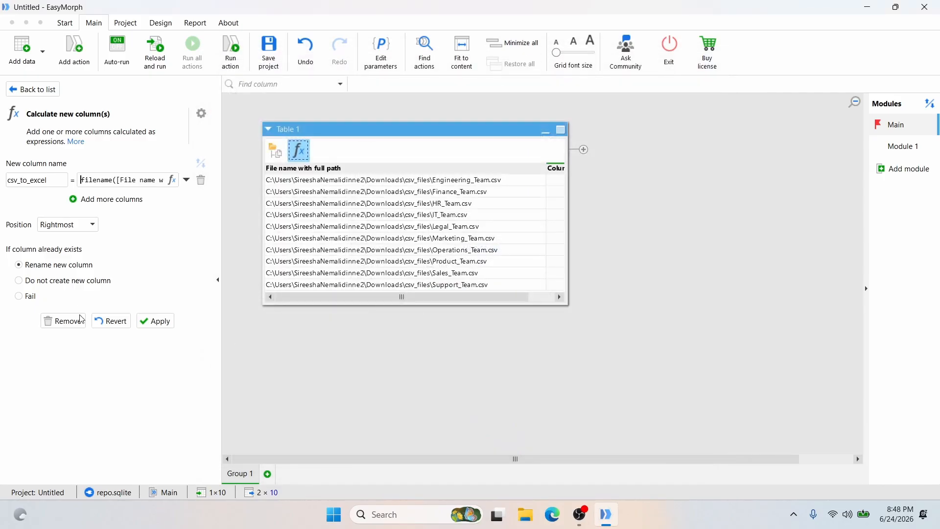
{"action": "left_click", "coordinate": [161, 322]}
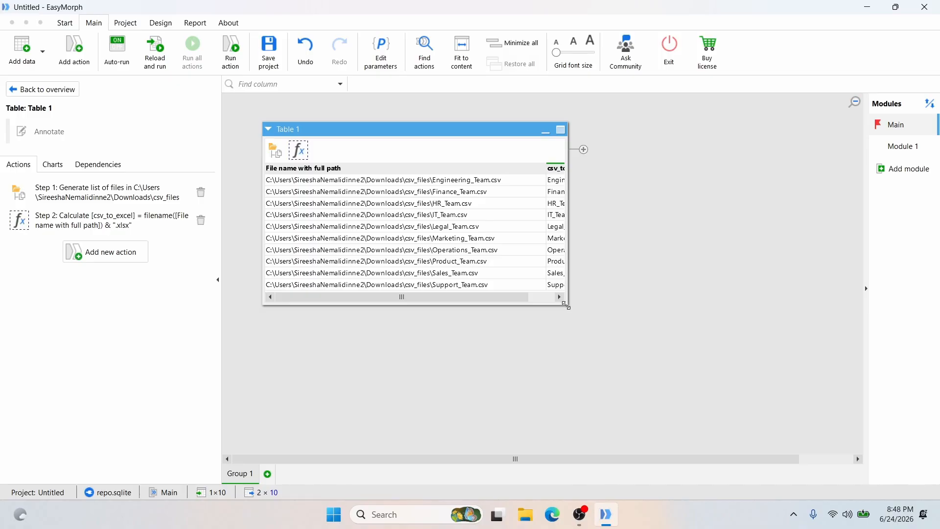
Enlarge the file list table and widen its csv_to_excel column so the full file names fit
{"action": "left_click_drag", "start_coordinate": [566, 307], "coordinate": [866, 369]}
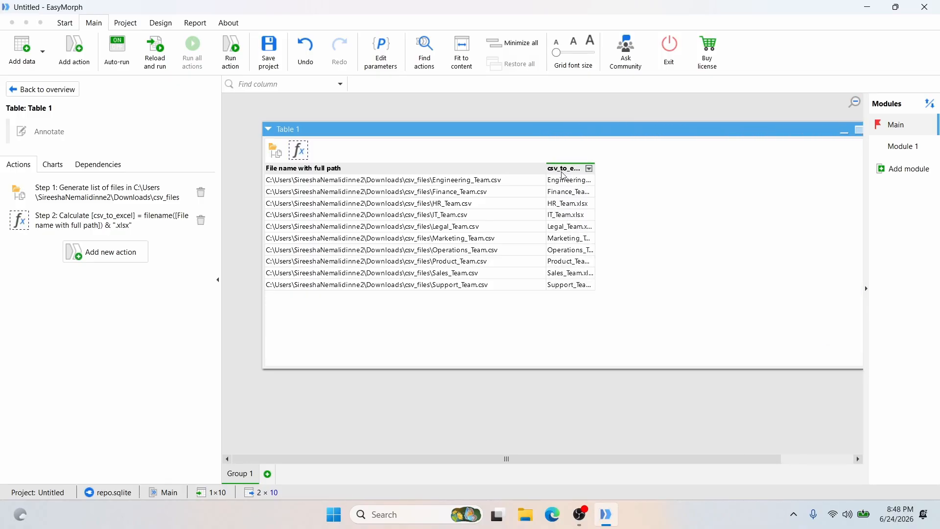
{"action": "left_click_drag", "start_coordinate": [596, 172], "coordinate": [733, 191]}
{"action": "mouse_move", "coordinate": [508, 527]}
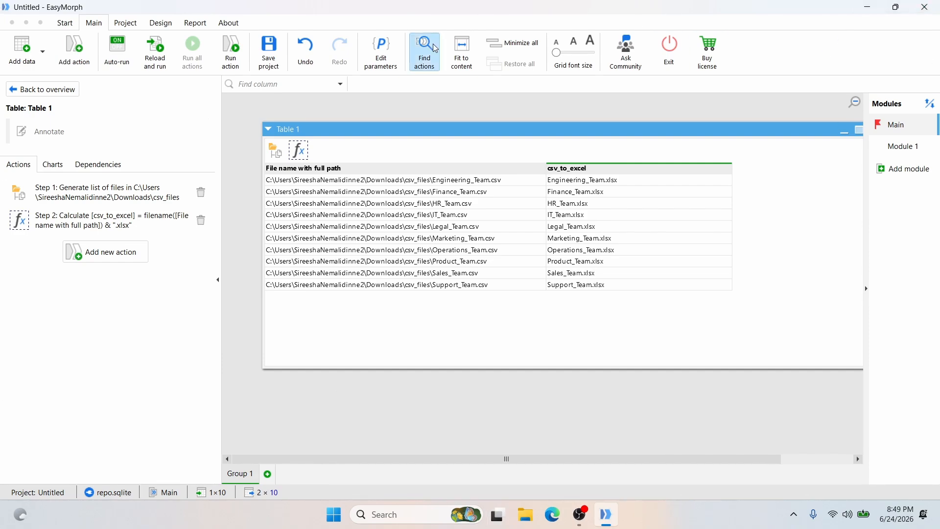
Add an Iterate action after the calculated column and choose Module 1 as the module to run
{"action": "left_click", "coordinate": [88, 53]}
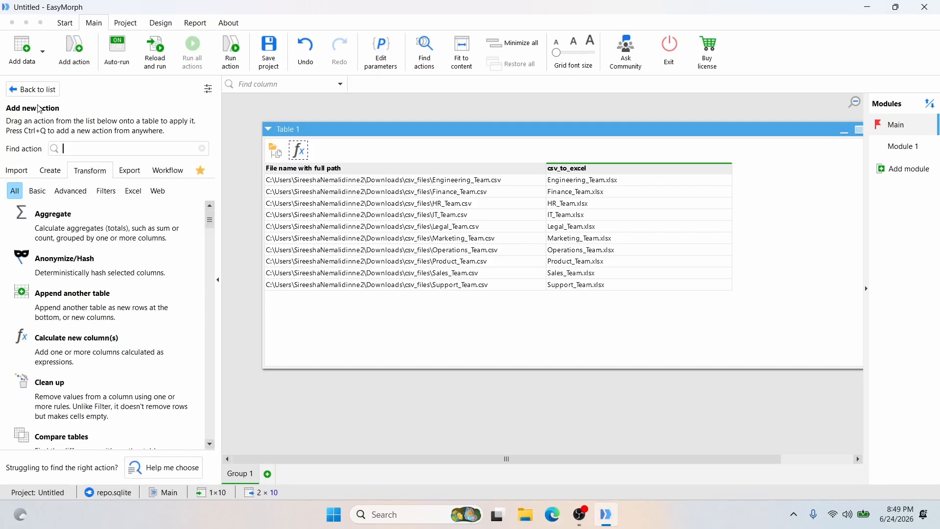
{"action": "type", "text": "iterate"}
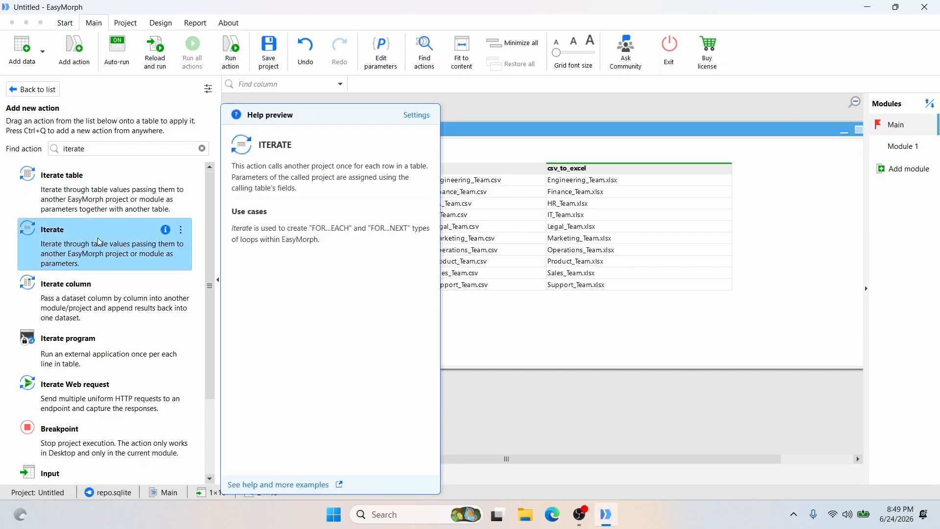
{"action": "double_click", "coordinate": [98, 237]}
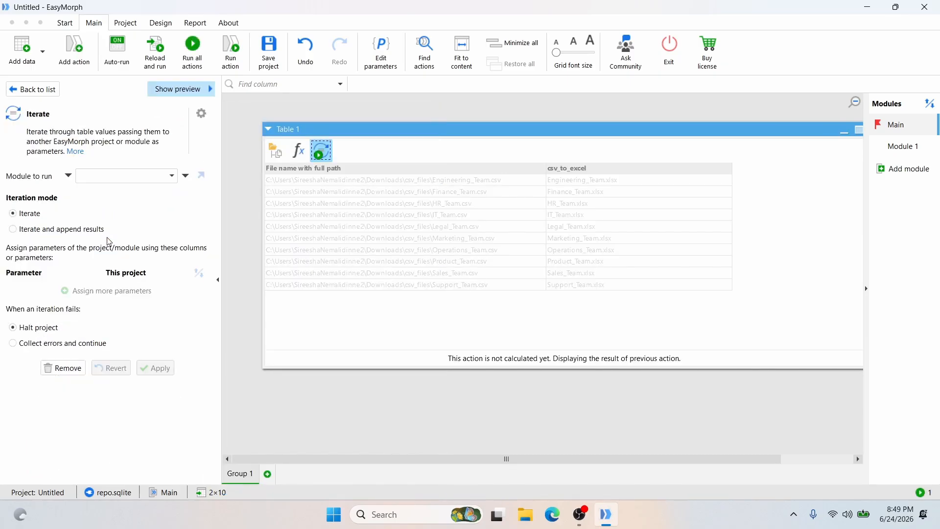
{"action": "left_click", "coordinate": [146, 176]}
{"action": "left_click", "coordinate": [114, 210]}
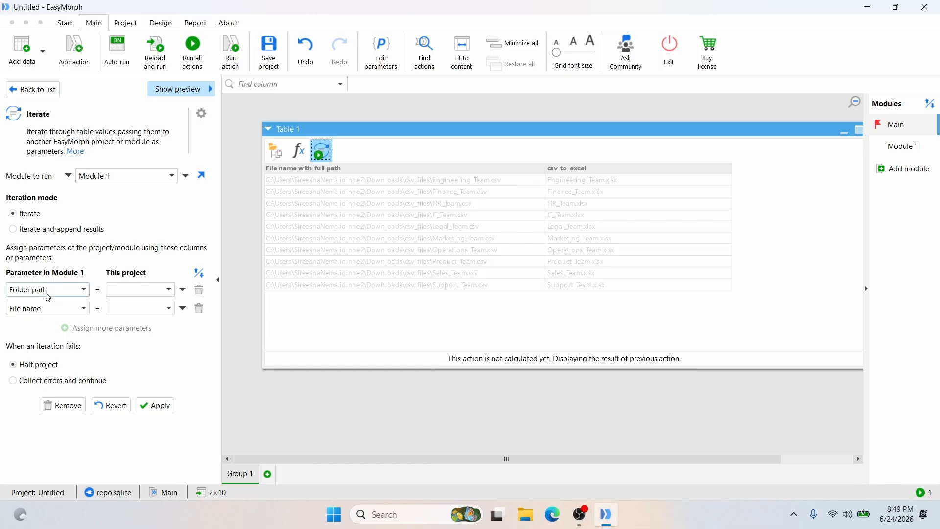
Assign the File name with full path column to the Folder path parameter and csv_to_excel to File name, and apply the Iterate action
{"action": "left_click", "coordinate": [136, 291]}
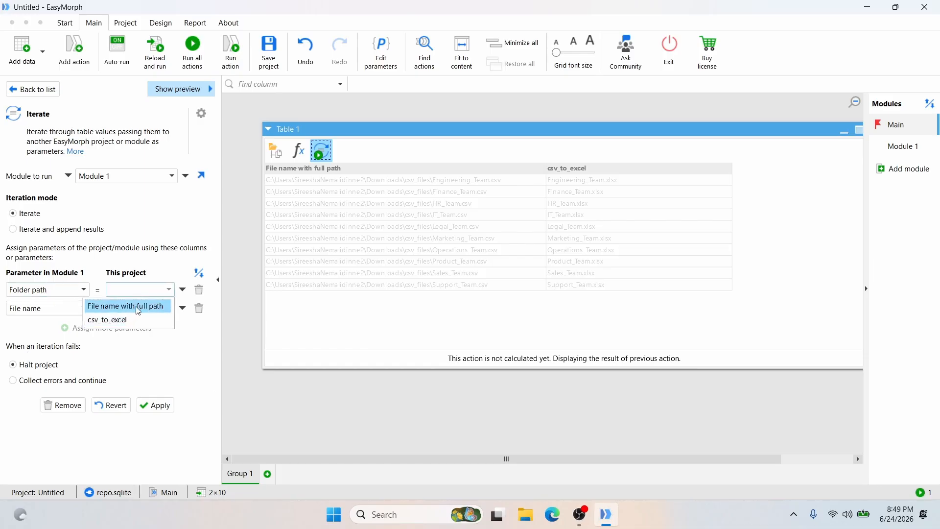
{"action": "left_click", "coordinate": [139, 309]}
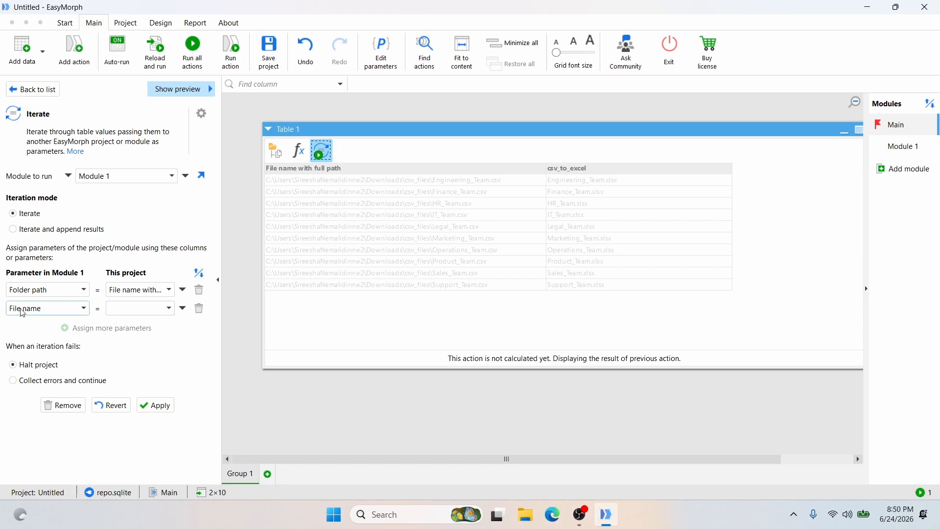
{"action": "left_click", "coordinate": [146, 312]}
{"action": "left_click", "coordinate": [134, 340]}
{"action": "left_click", "coordinate": [160, 407]}
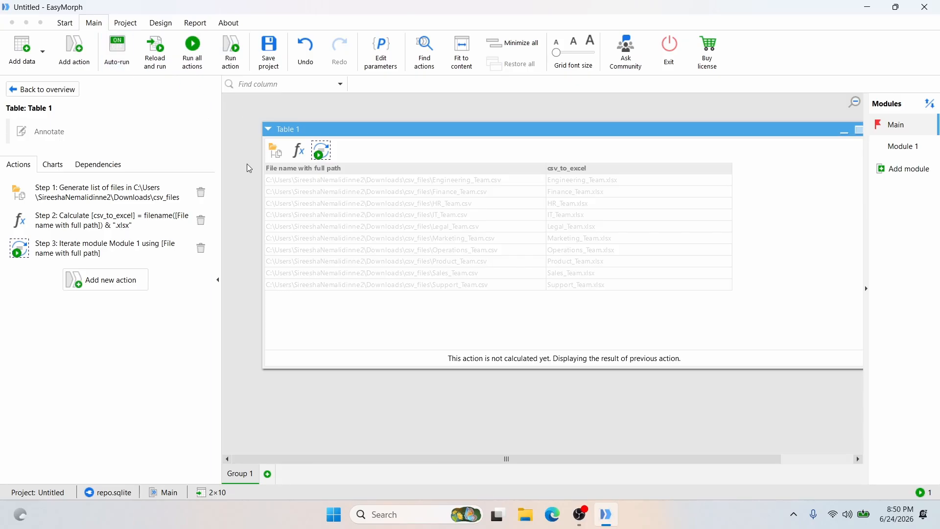
Save the project in the Downloads folder under the name csv_to_excel
{"action": "left_click", "coordinate": [135, 29]}
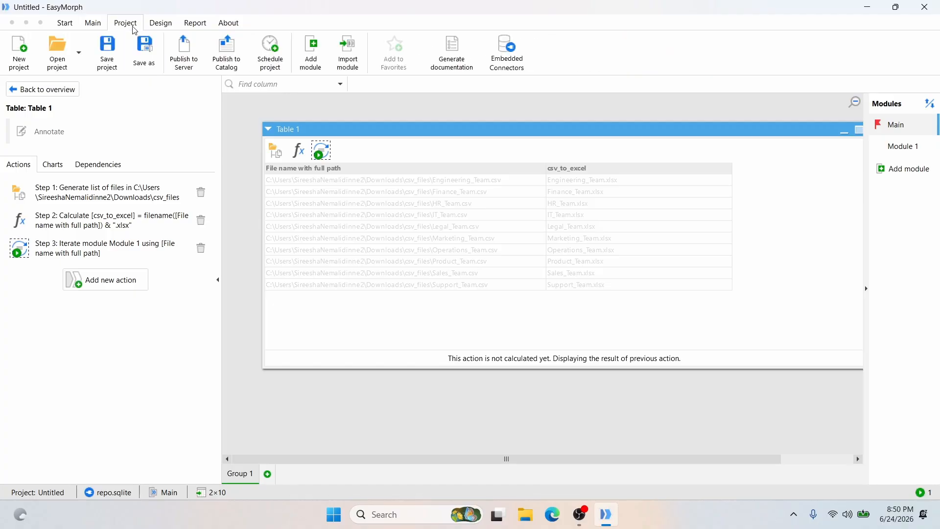
{"action": "left_click", "coordinate": [118, 63]}
{"action": "left_click", "coordinate": [57, 182]}
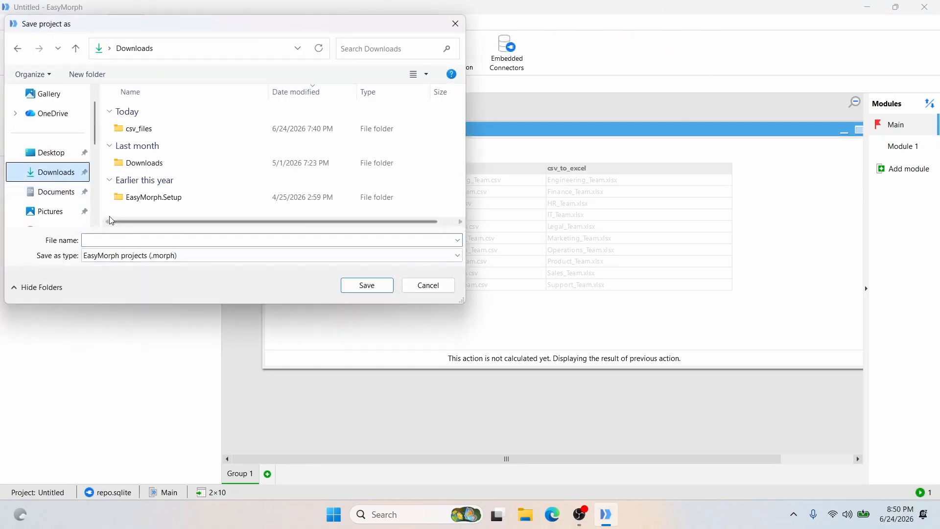
{"action": "left_click", "coordinate": [96, 240]}
{"action": "type", "text": "cs"}
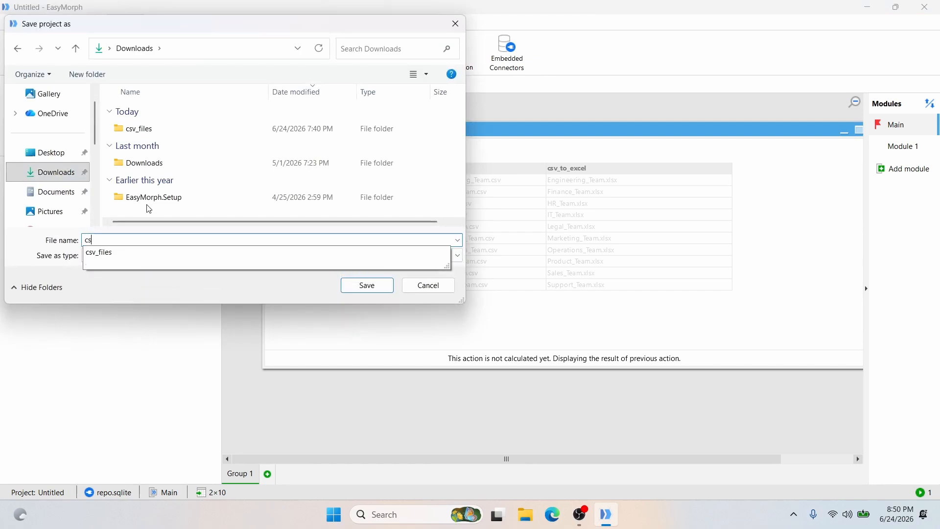
{"action": "type", "text": "bv"}
{"action": "key", "text": "BackSpace"}
{"action": "key", "text": "BackSpace"}
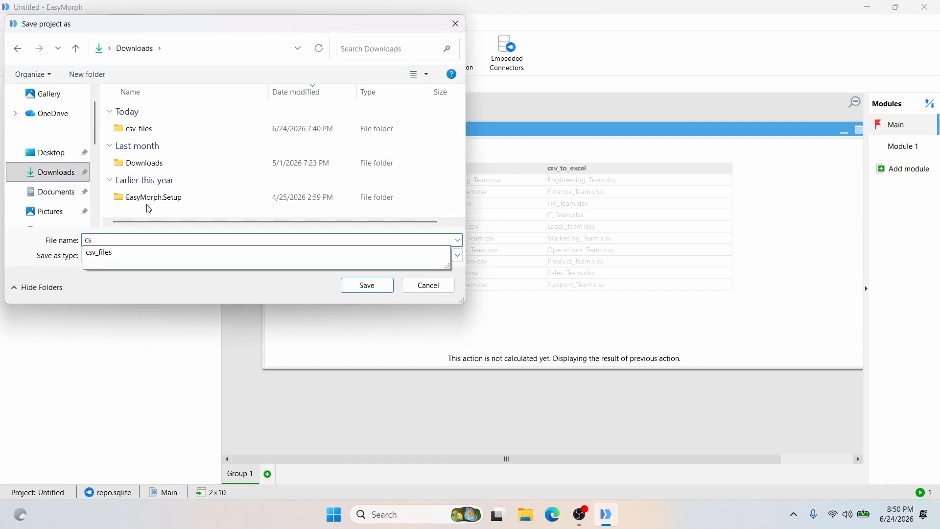
{"action": "type", "text": "v_t"}
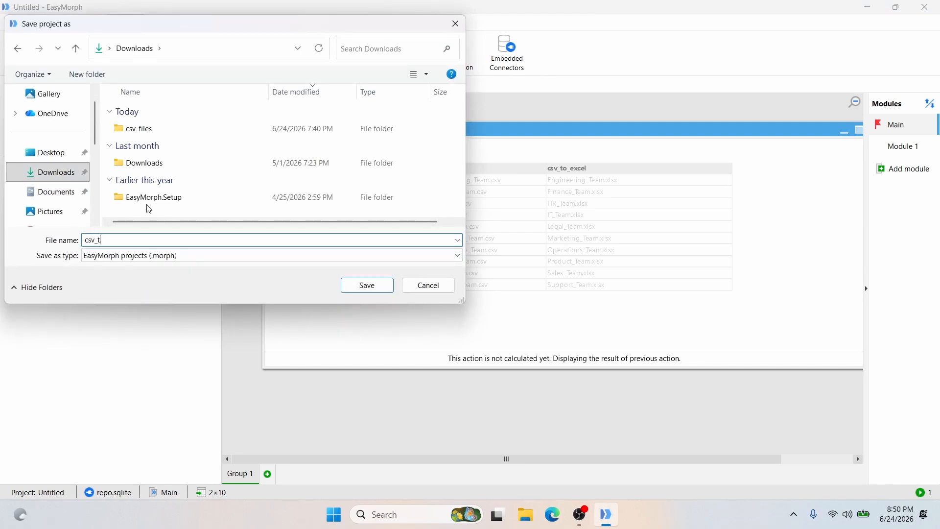
{"action": "type", "text": "o_excel"}
{"action": "left_click", "coordinate": [367, 285]}
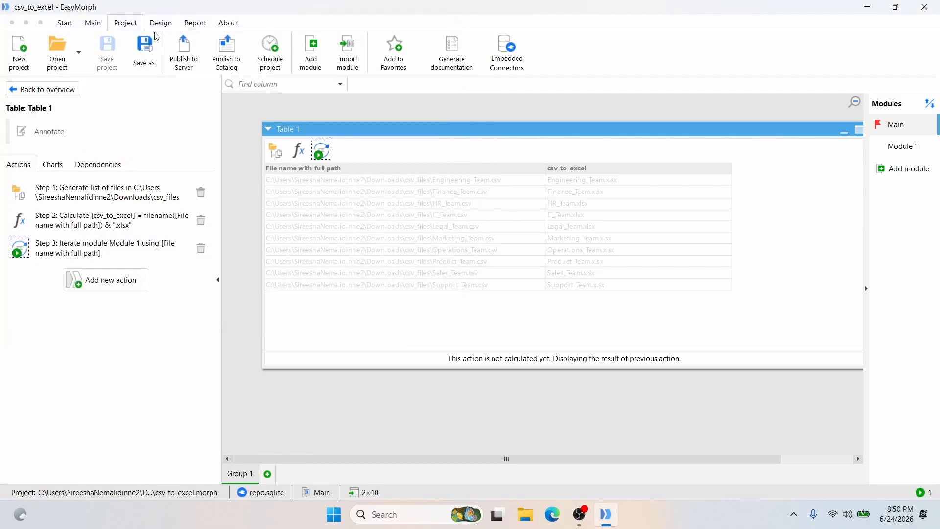
Run all actions of the project and switch to File Explorer to check the exported Excel files in the Downloads folder
{"action": "left_click", "coordinate": [91, 24]}
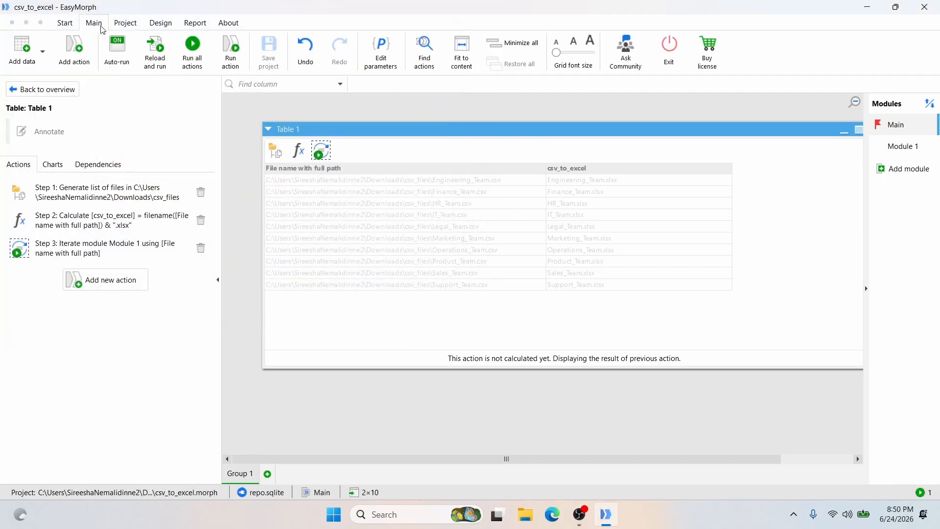
{"action": "left_click", "coordinate": [184, 59]}
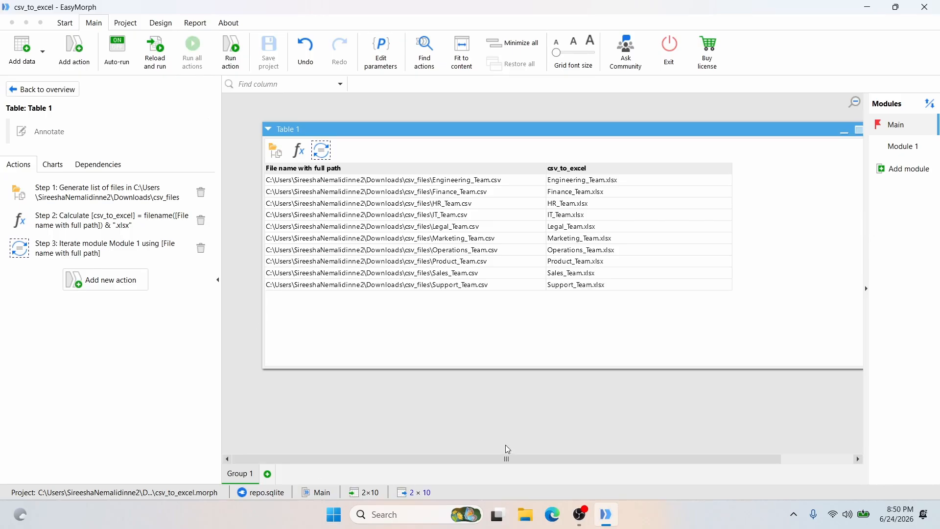
{"action": "left_click", "coordinate": [525, 514]}
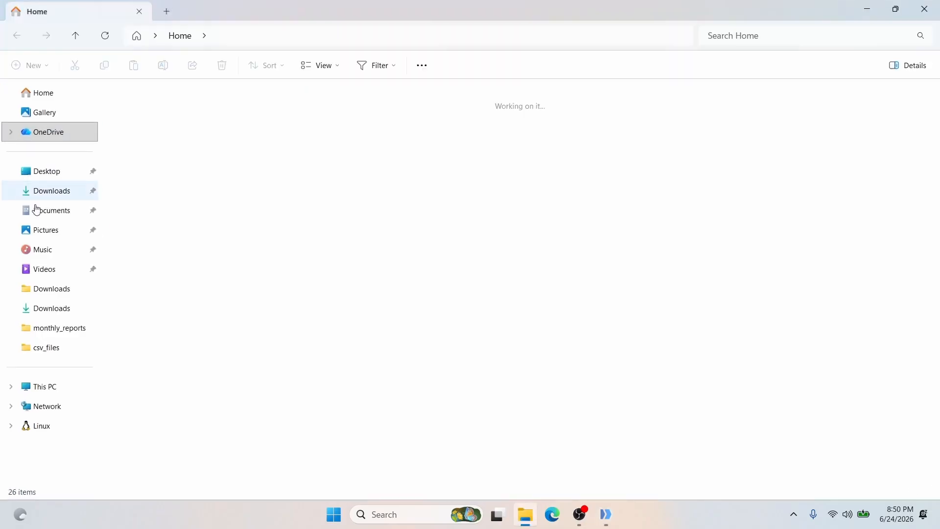
{"action": "left_click", "coordinate": [27, 192]}
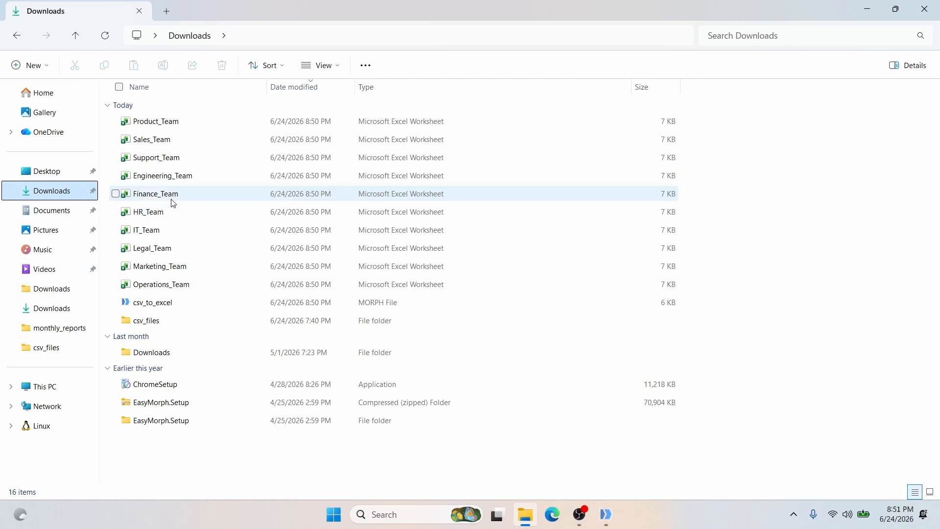
{"action": "mouse_move", "coordinate": [173, 203]}
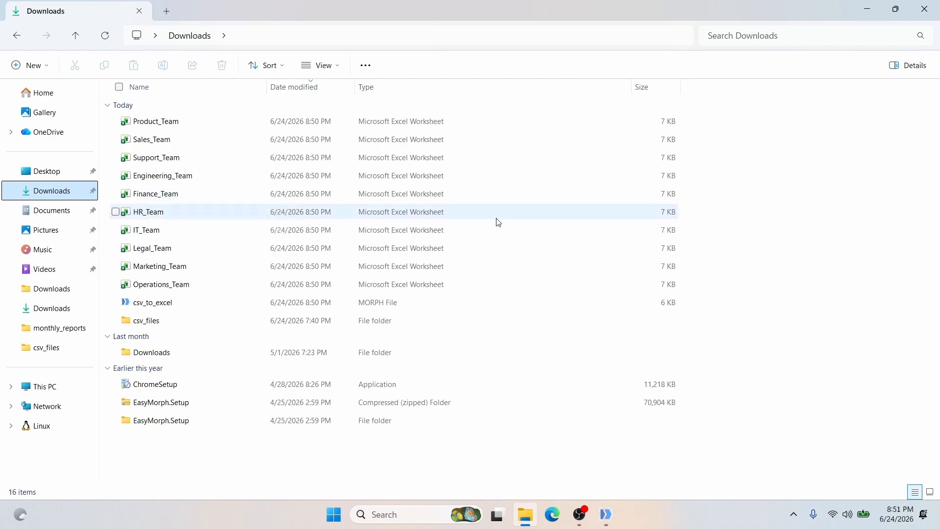
{"action": "mouse_move", "coordinate": [498, 222]}
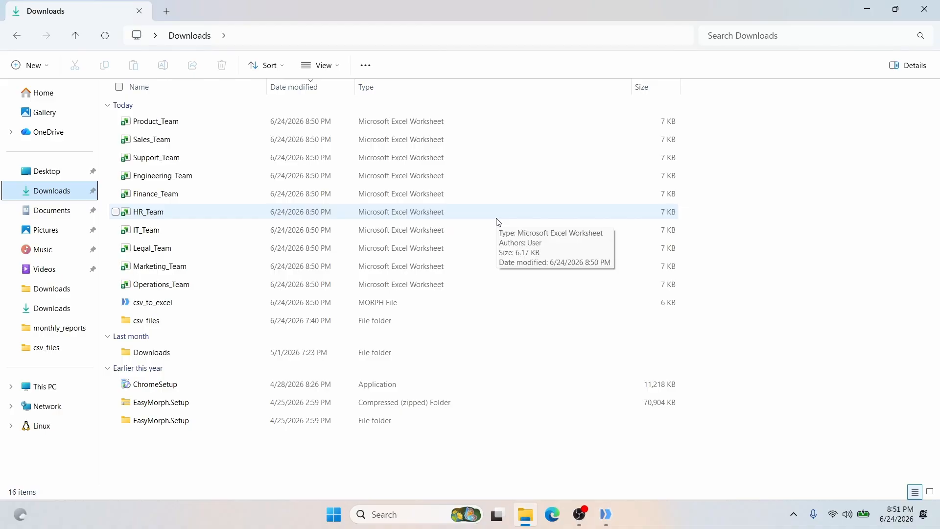